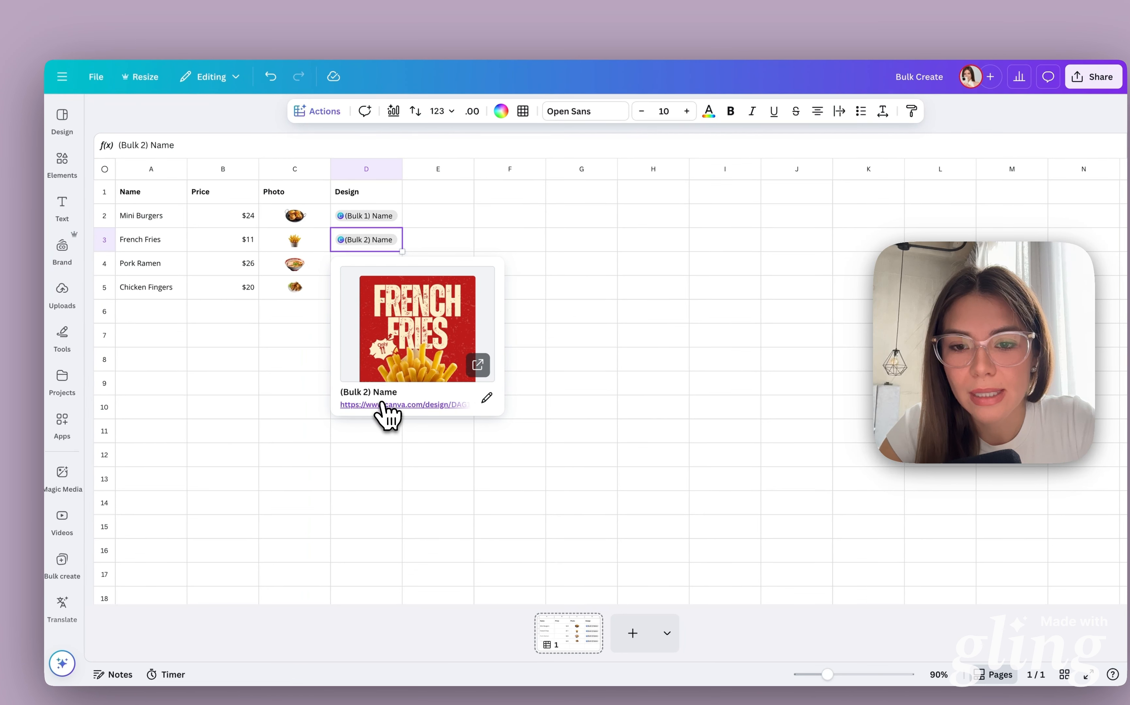
Step: Find the Red and White Grainy Chicken Katsu Restaurant Instagram Post template and open it for customizing
left_click(380, 404)
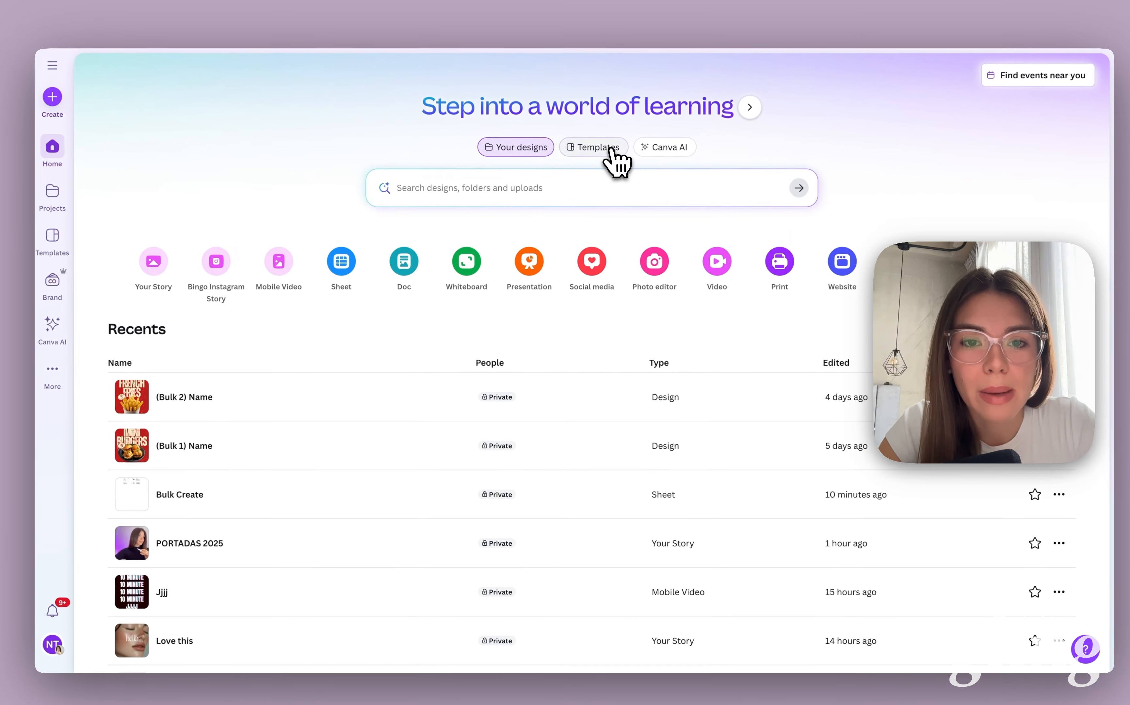
left_click(612, 150)
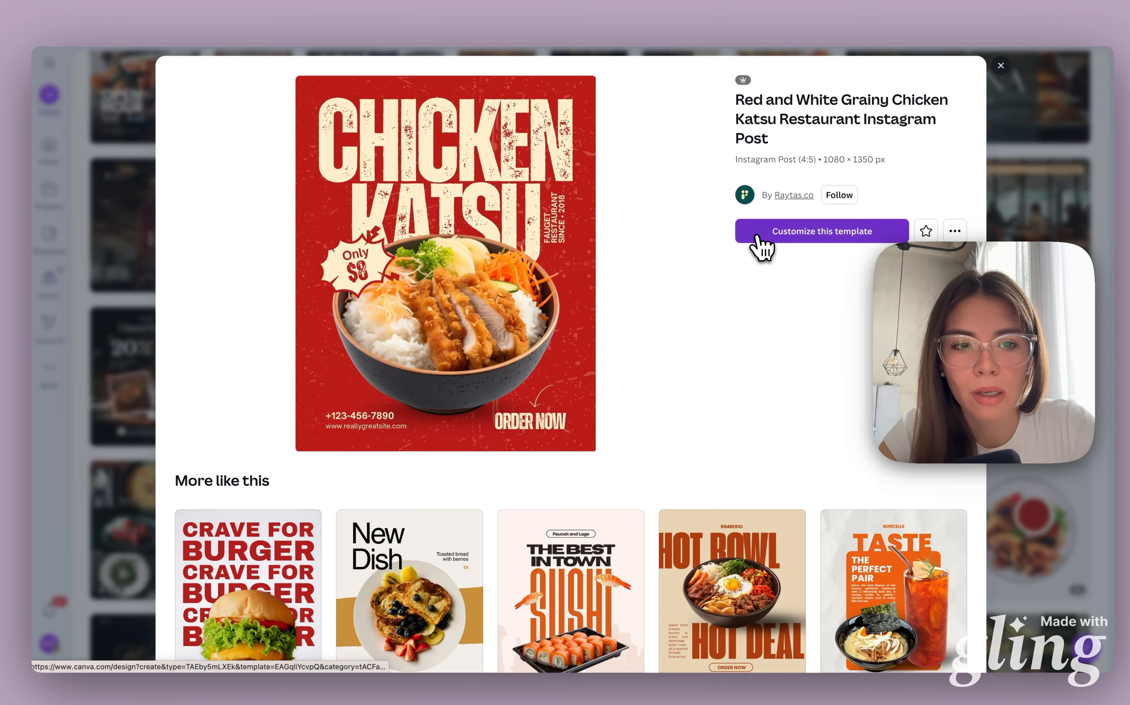
left_click(758, 235)
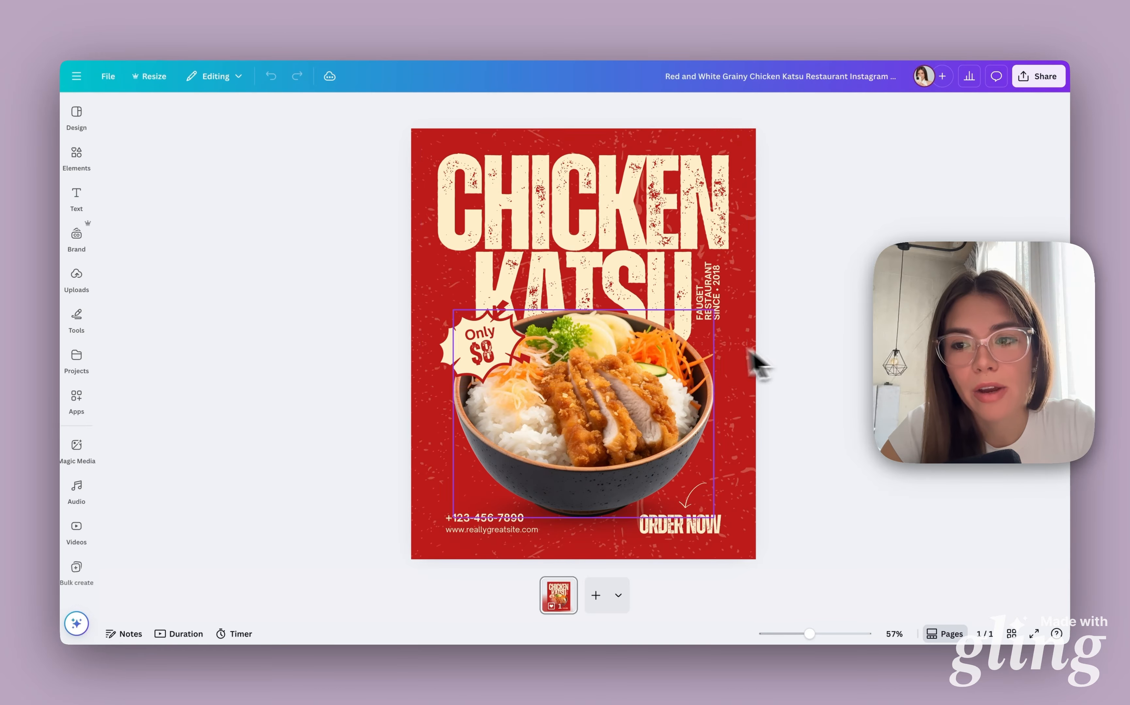
left_click(77, 236)
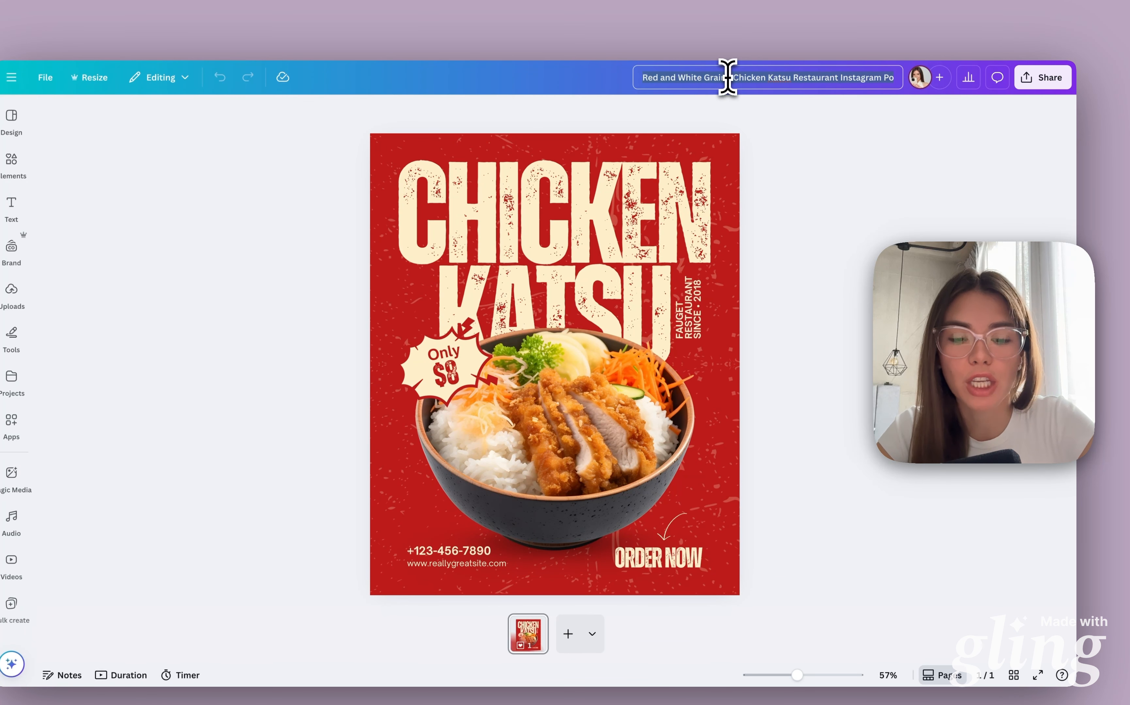
Step: Rename the chicken katsu design as "Template"
left_click(728, 77)
type("Template")
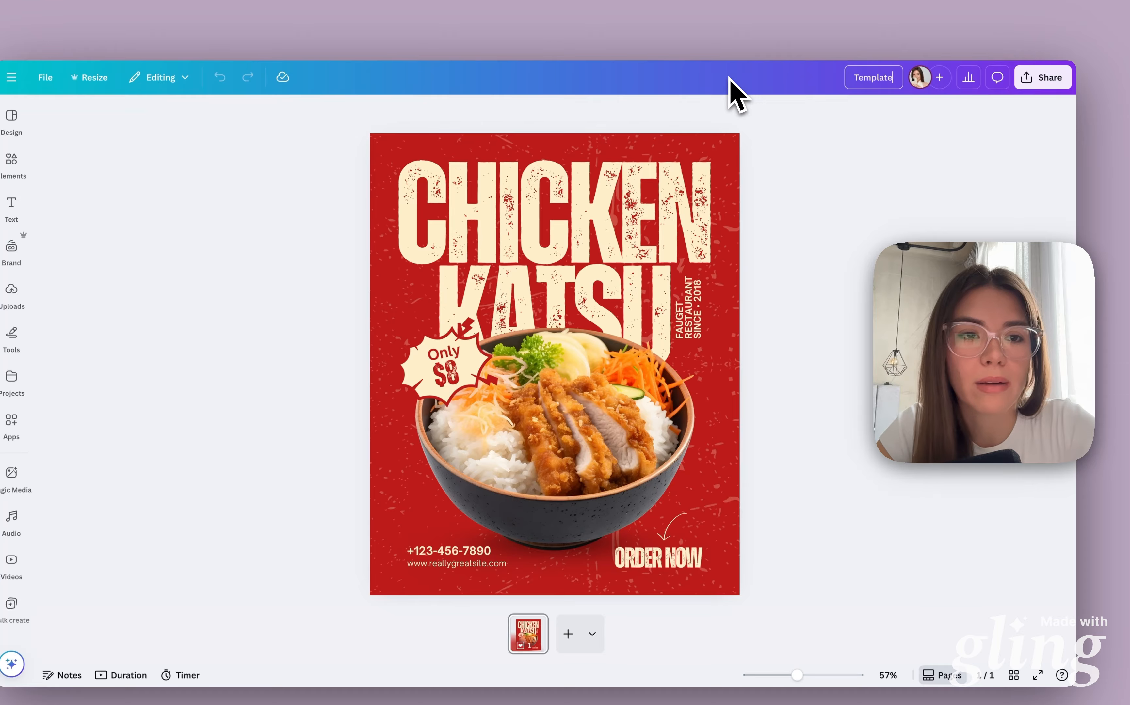
left_click(790, 264)
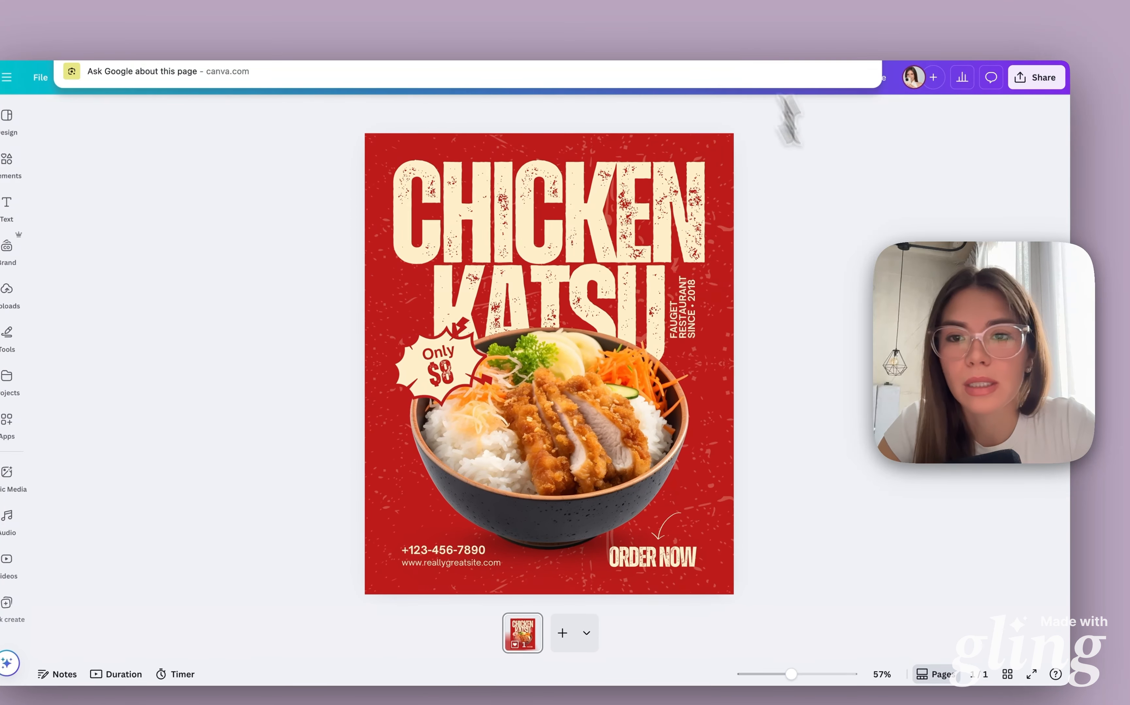
left_click(970, 369)
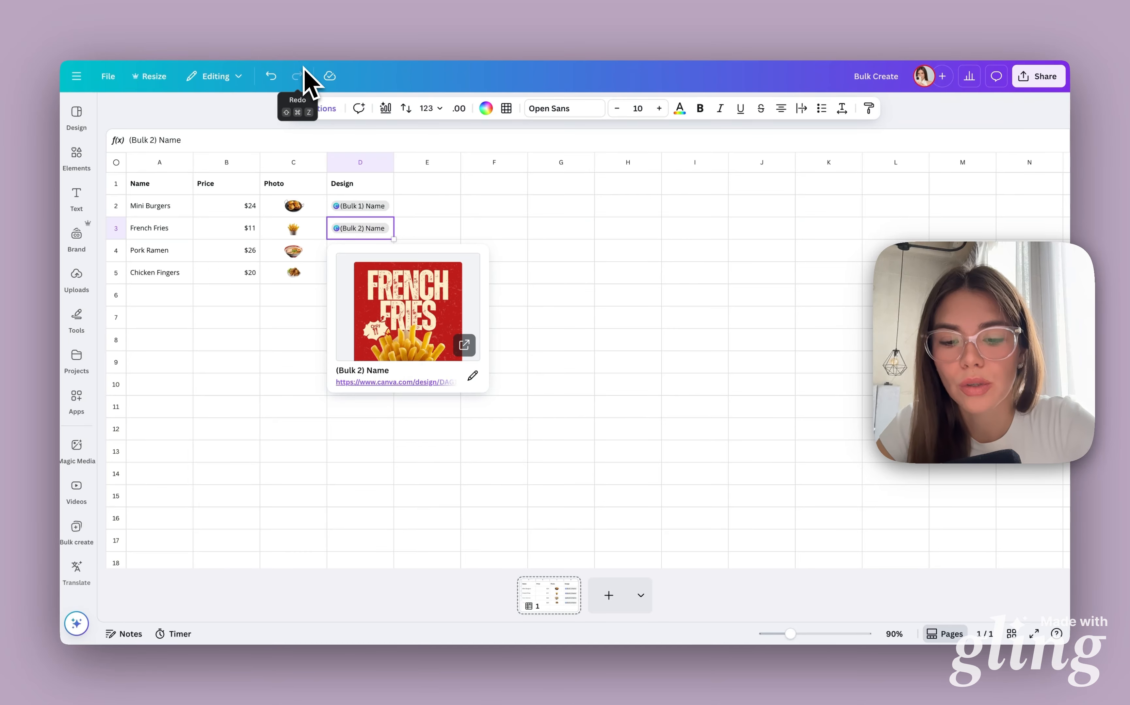
Step: Load canva.com in a new browser tab and create a blank sheet without using a template
key("super+t")
type("can")
key("BackSpace")
key("BackSpace")
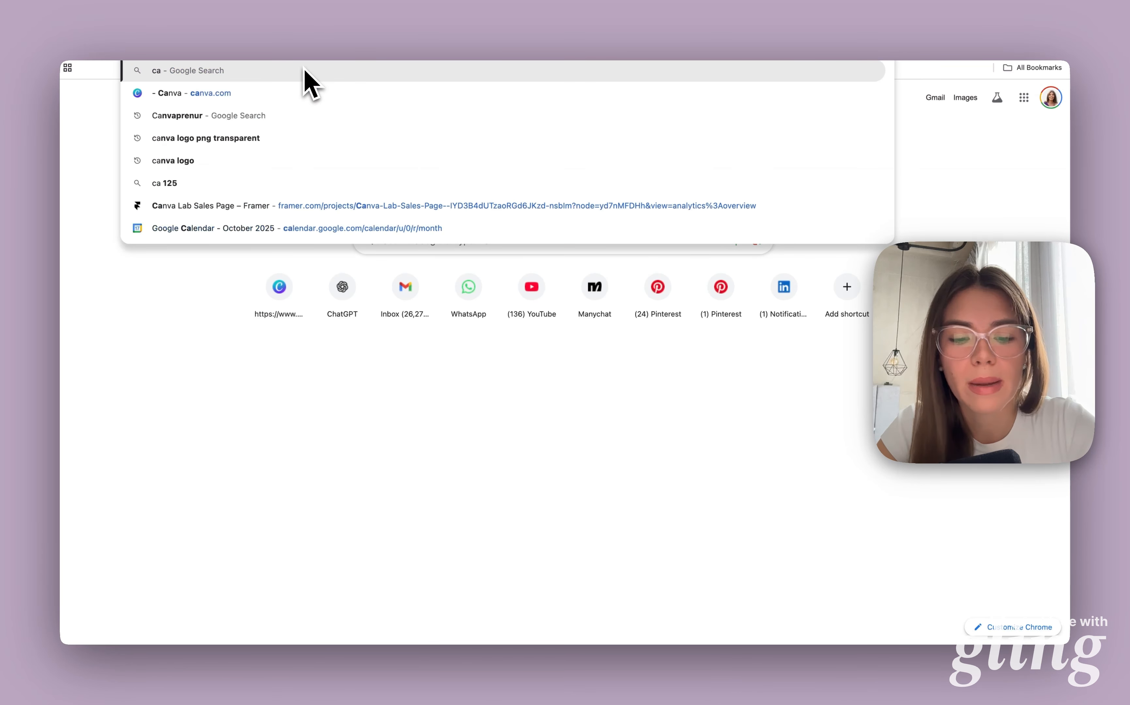
type("nva.com")
key("Return")
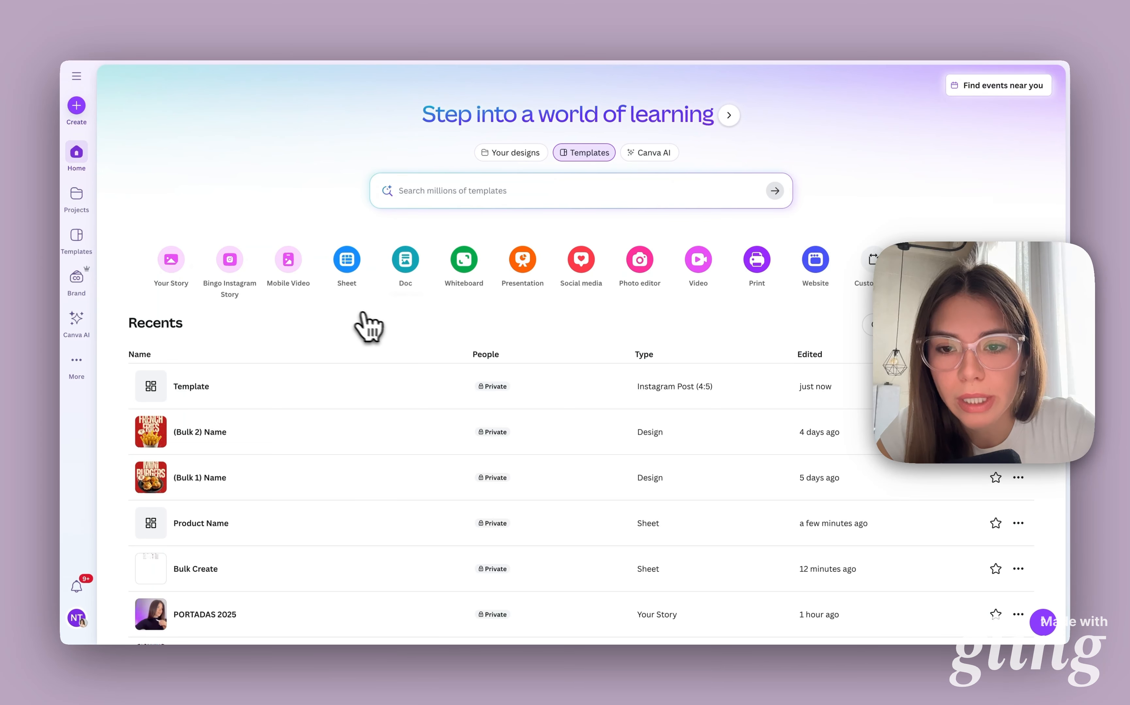
left_click(354, 285)
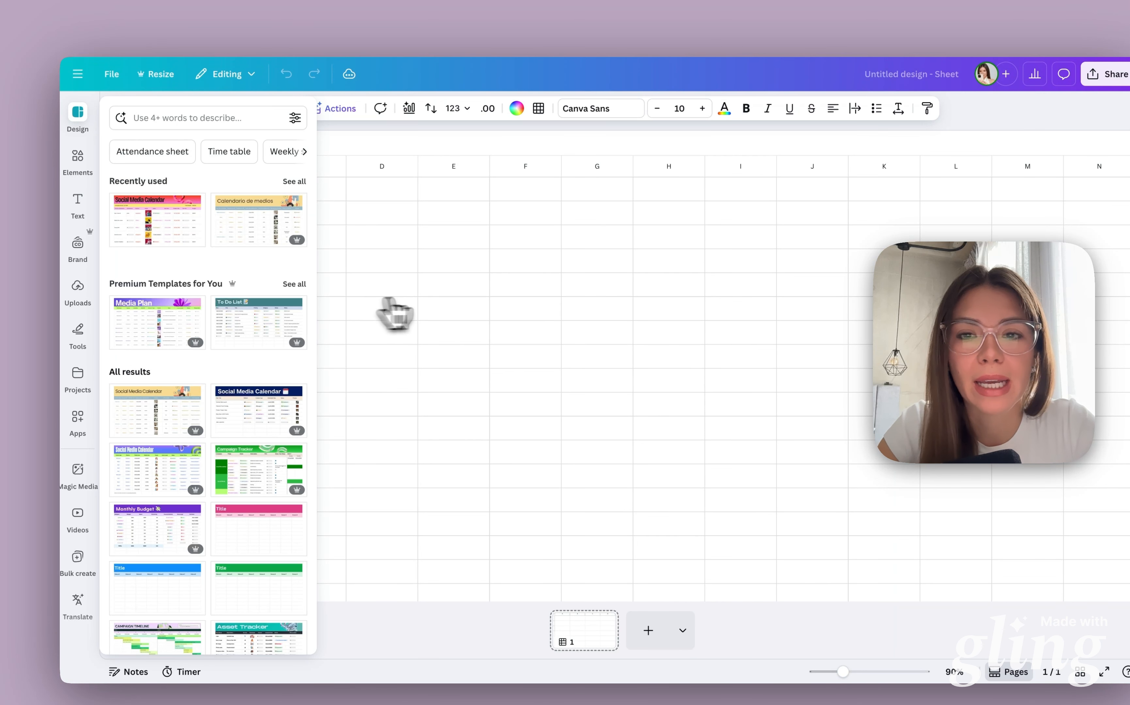
left_click(473, 293)
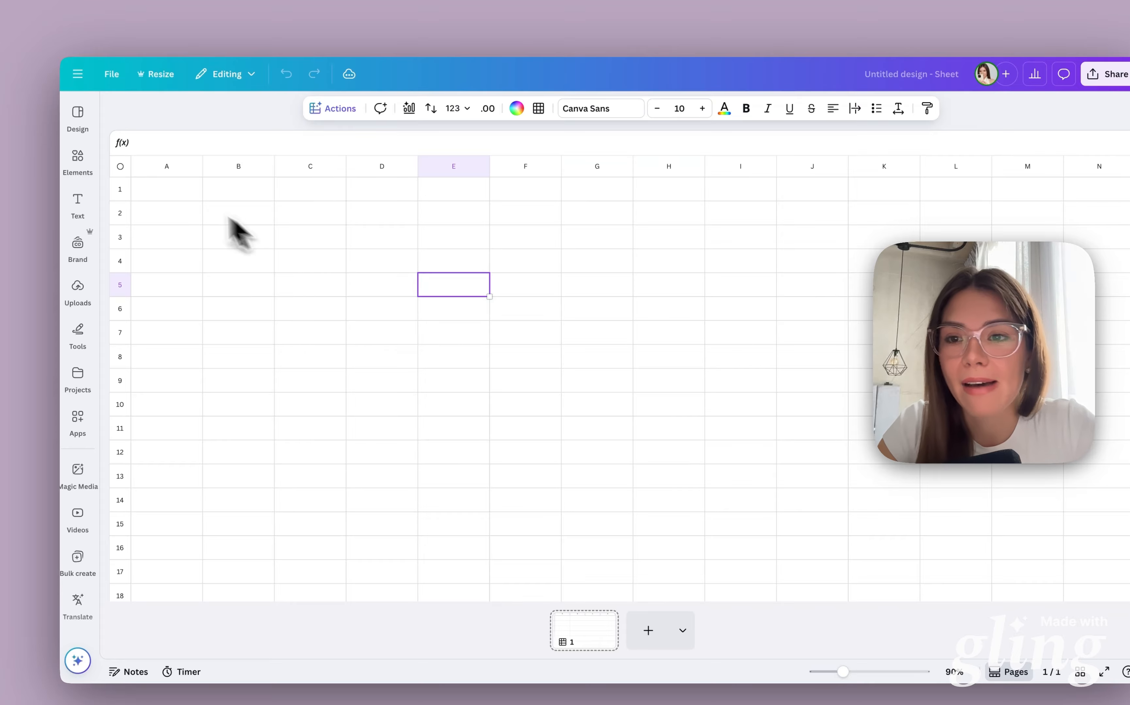
Step: Enter the column headings Product Name, Price and Photo in cells A1 to C1
left_click(163, 187)
type("Prod")
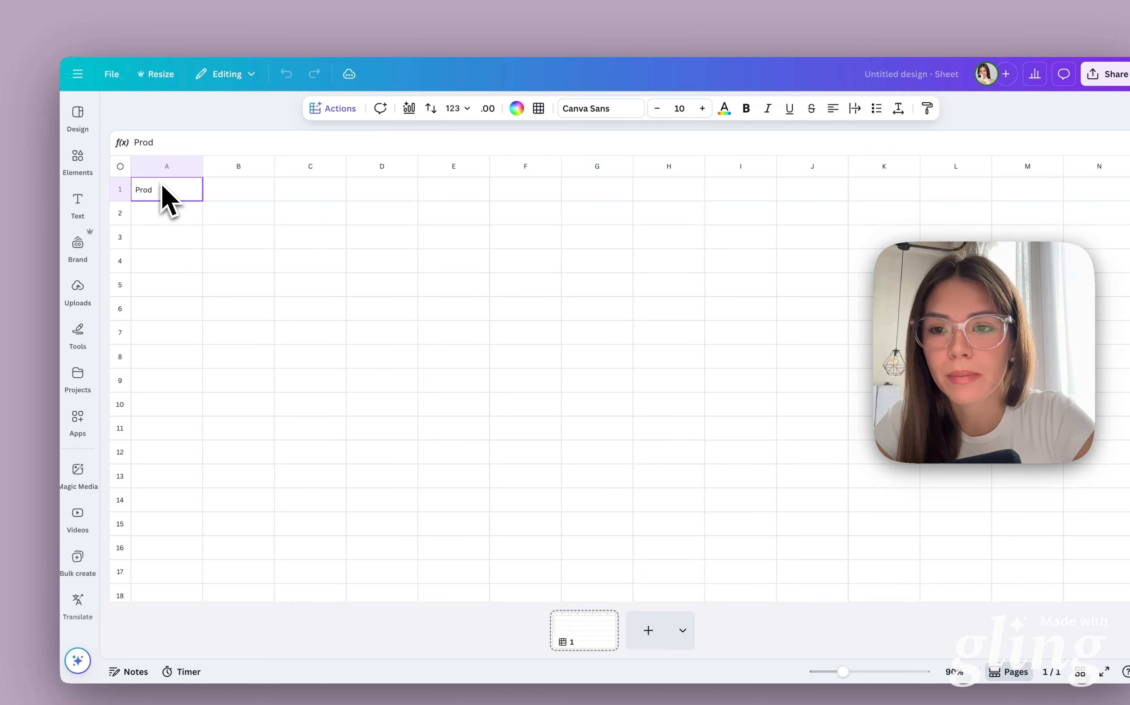
type("uct Name")
key("Tab")
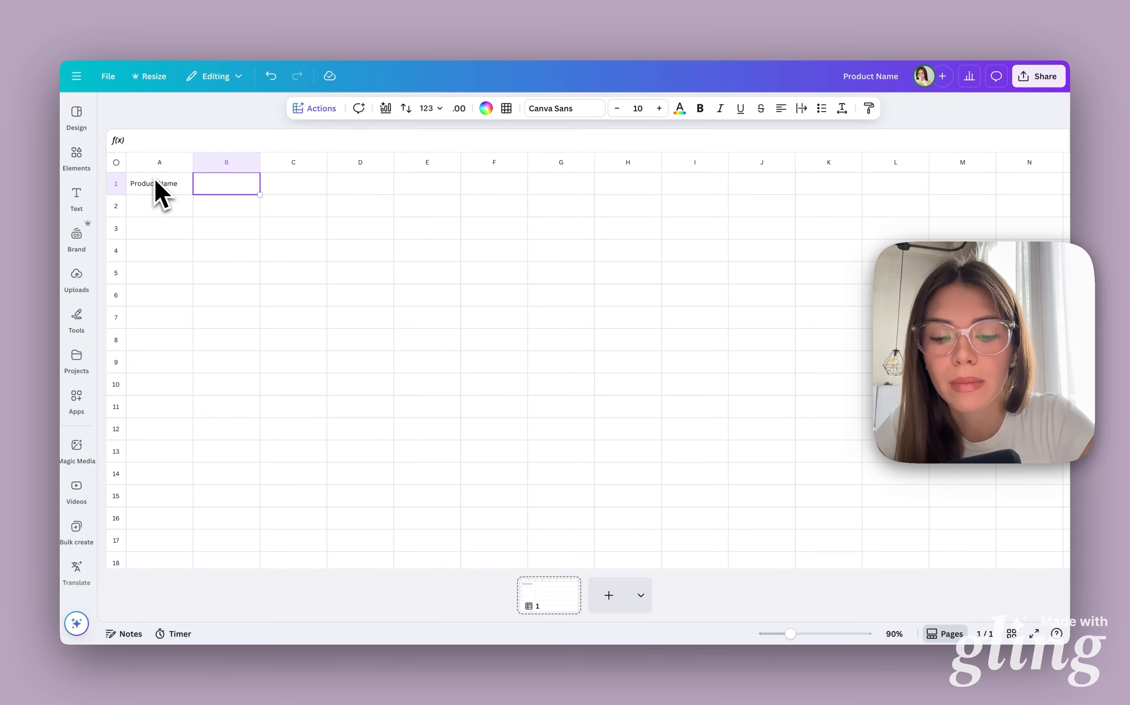
key("Tab")
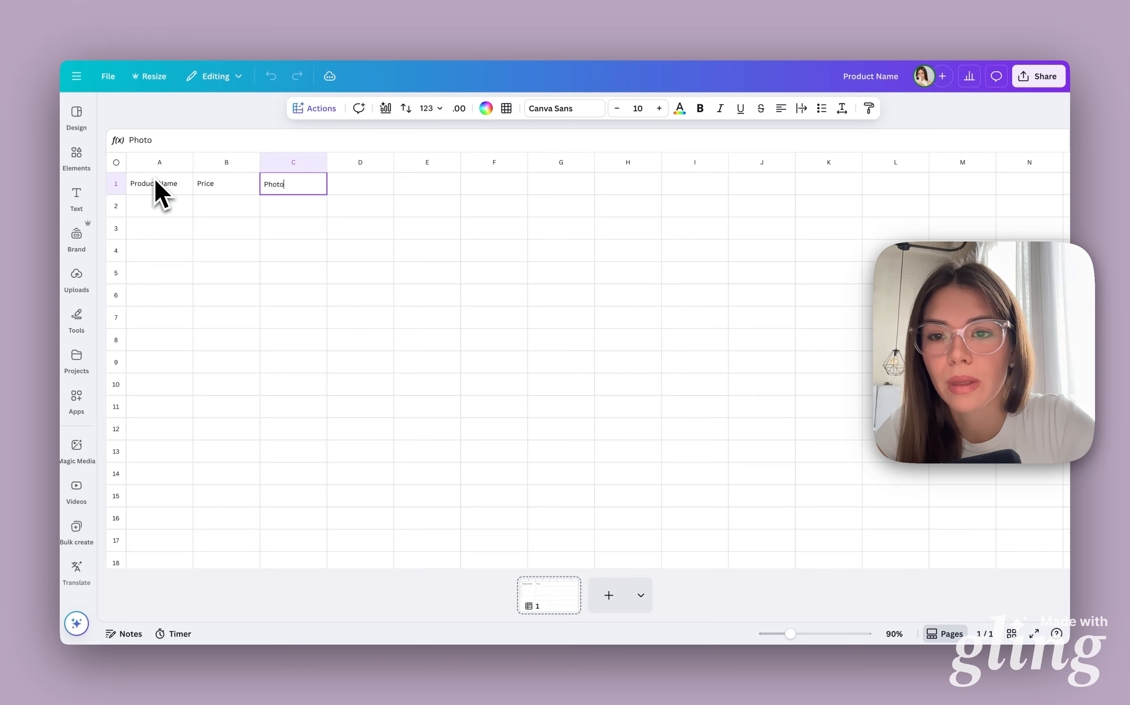
left_click(225, 210)
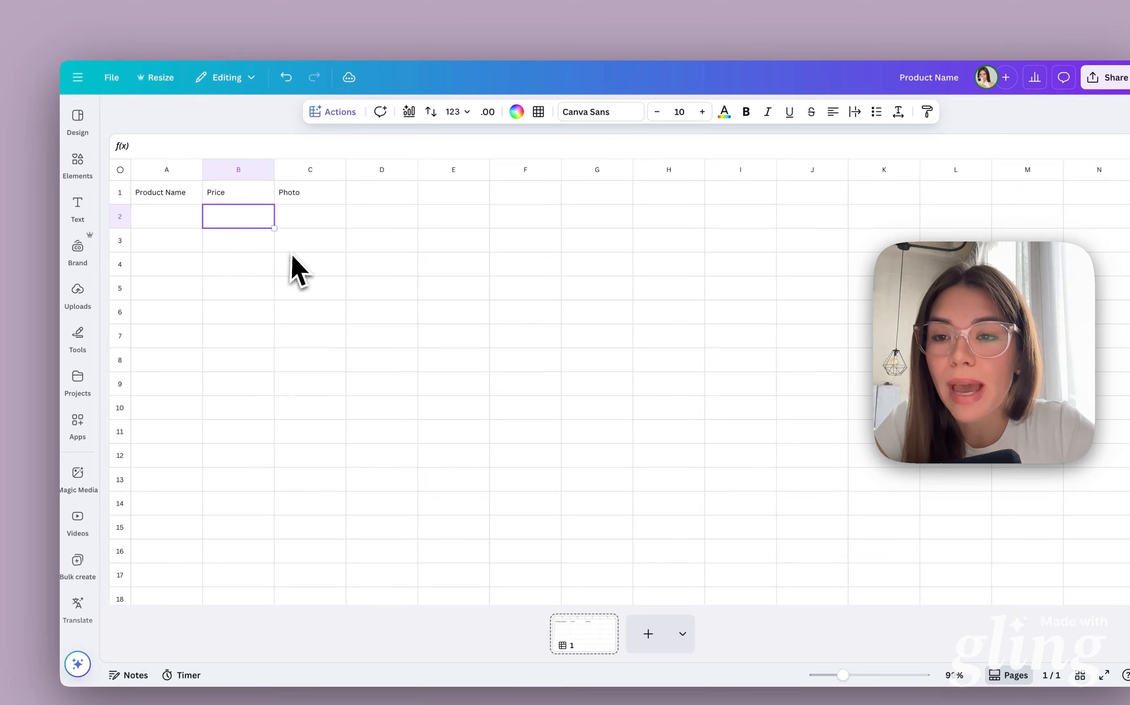
Step: Copy from the Bulk Create sheet the products Mini Burgers, French Fries, Pork Ramen and Chicken Fingers with prices $24, $11, $26 and $20 into rows 2–5
left_click(172, 226)
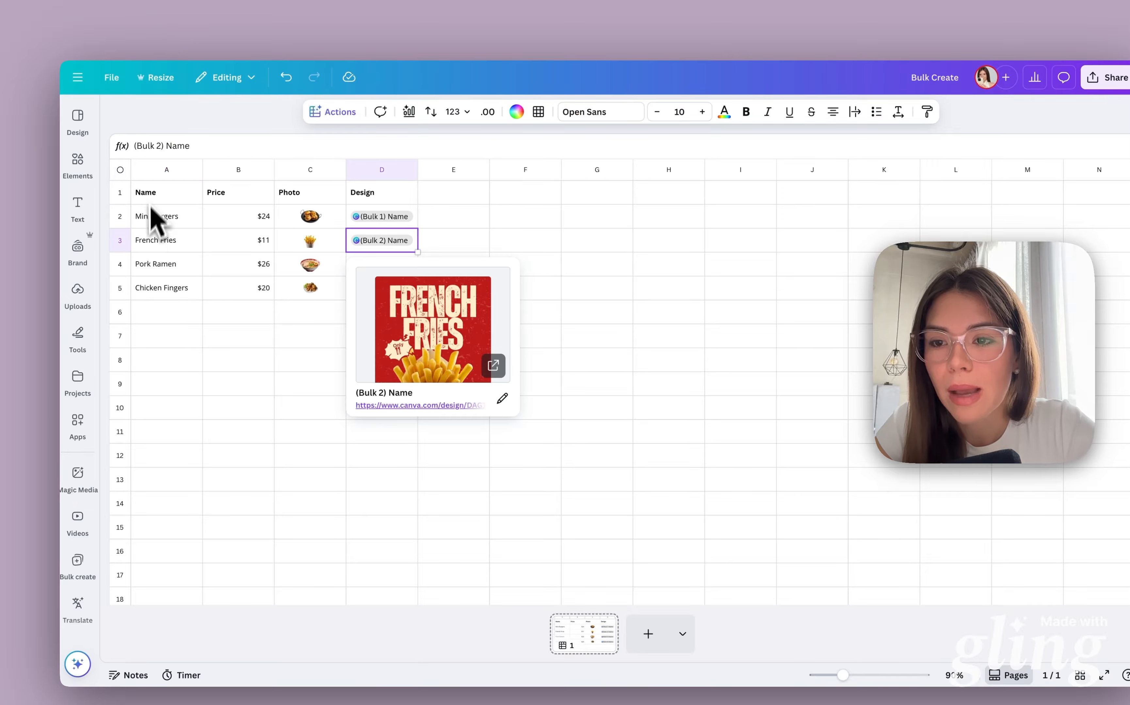
left_click_drag(149, 217, 149, 293)
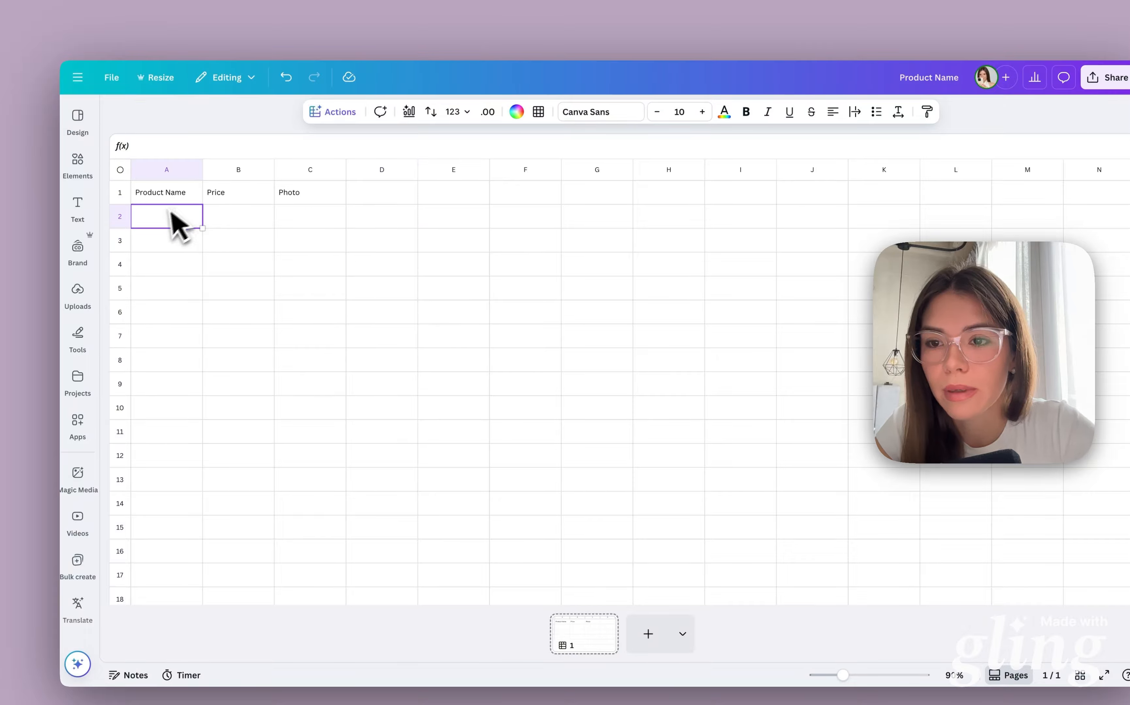
type("Mini Burgers French Fries Pork Ramen Chicken Fingers")
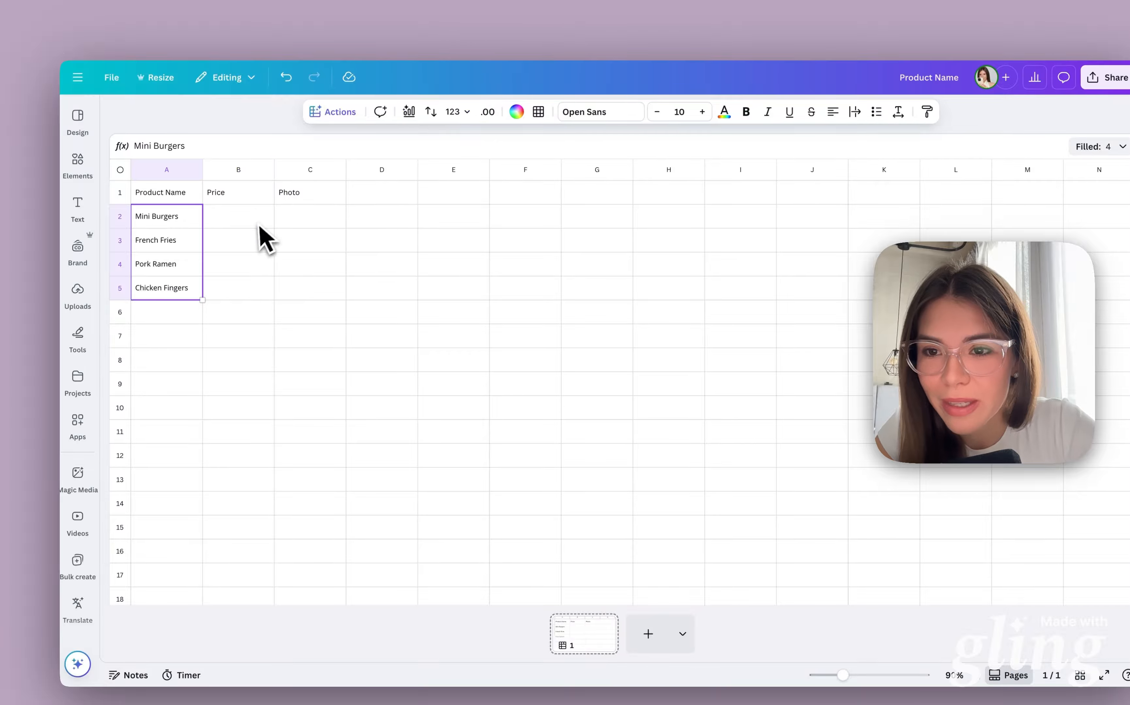
left_click(257, 225)
type("$24 $11 $26 $20")
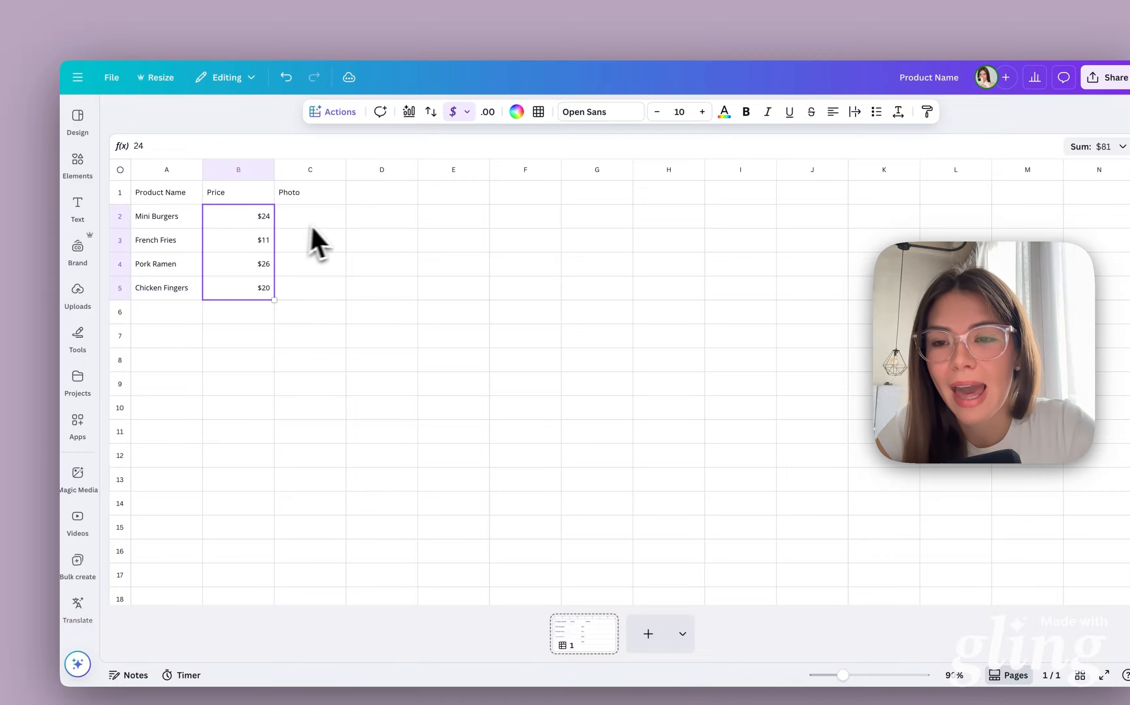
Step: Try adding the Canva phone image from the computer to the sheet and delete it from the grid
left_click(309, 241)
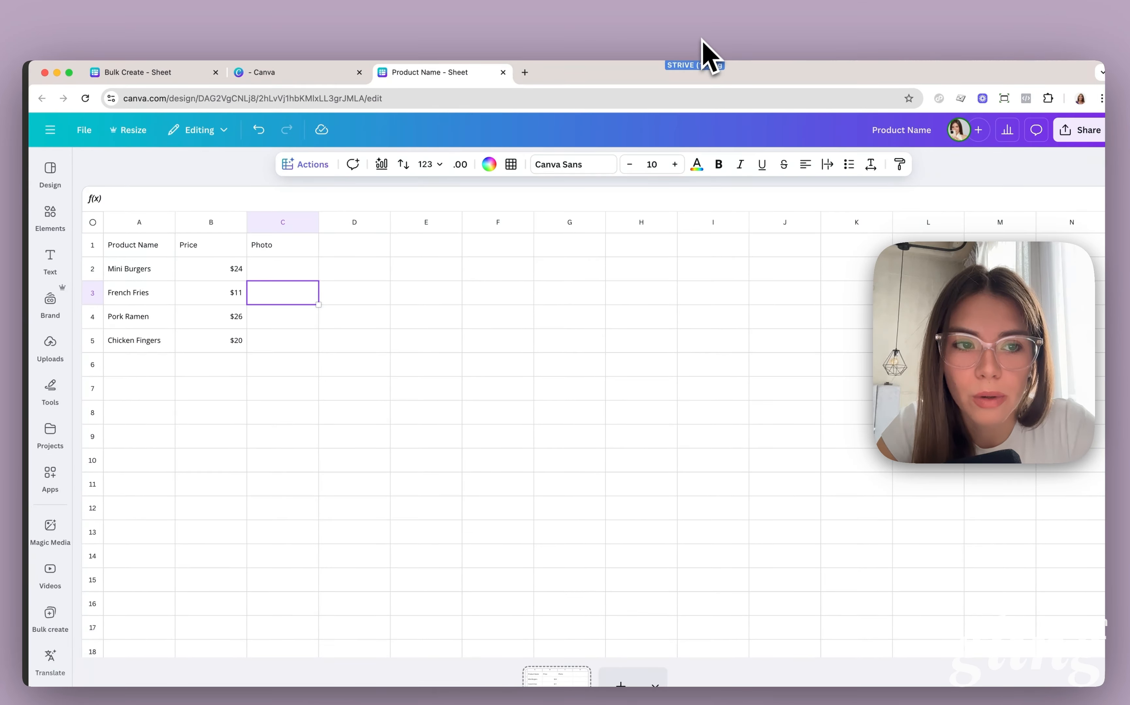
left_click_drag(702, 40, 441, 388)
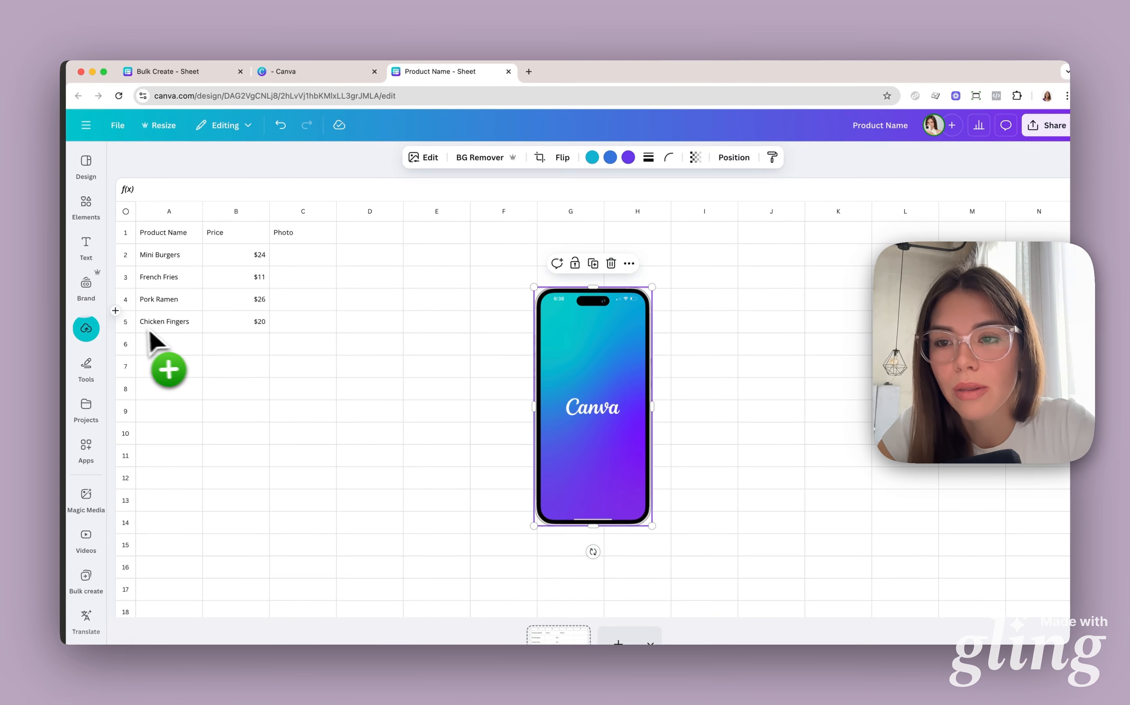
mouse_move(96, 329)
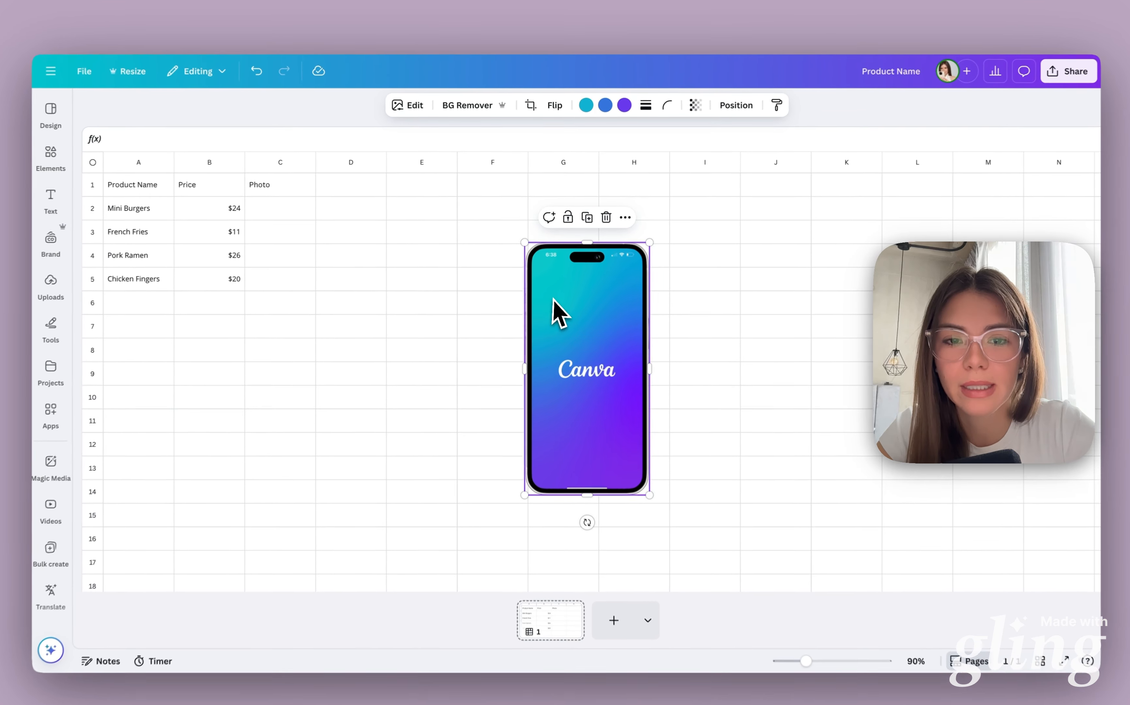
key("Delete")
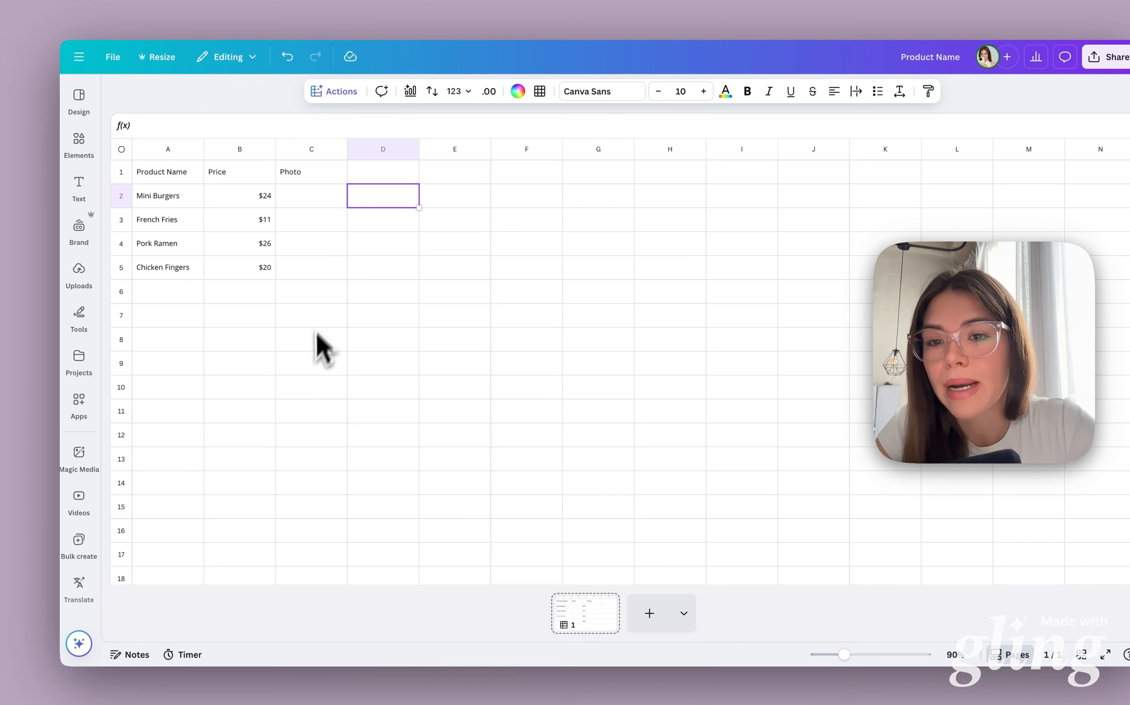
left_click(275, 375)
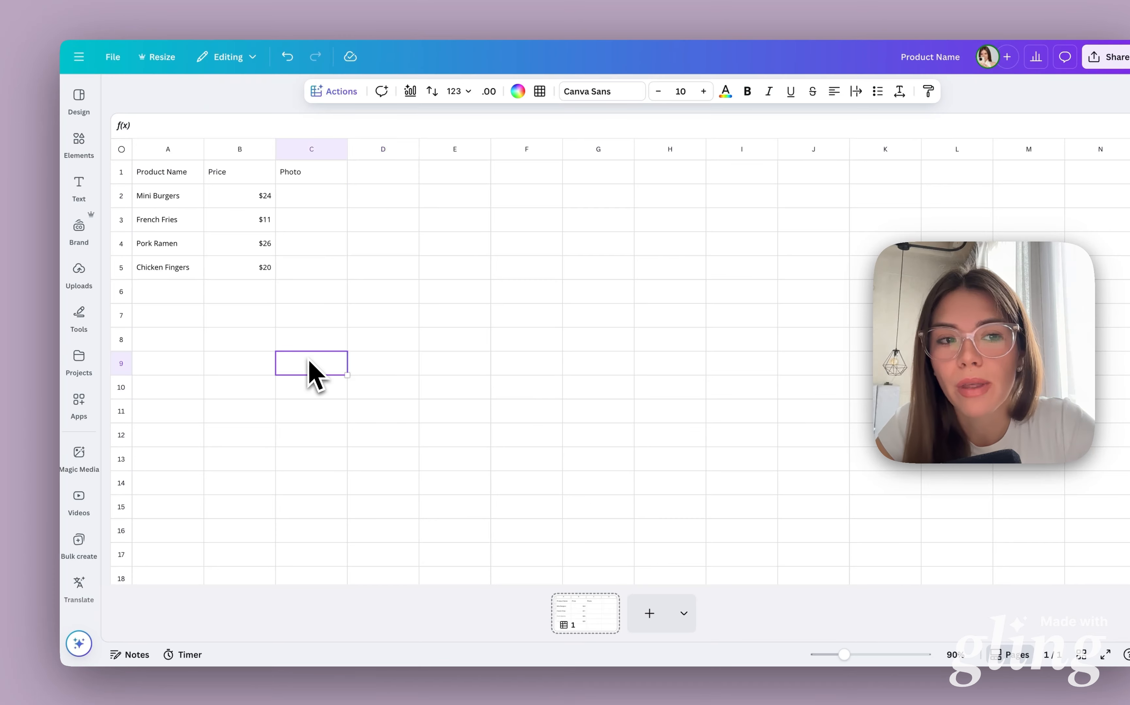
Step: Place the uploaded mini burgers photo in the Photo cell of the Mini Burgers row
left_click(80, 276)
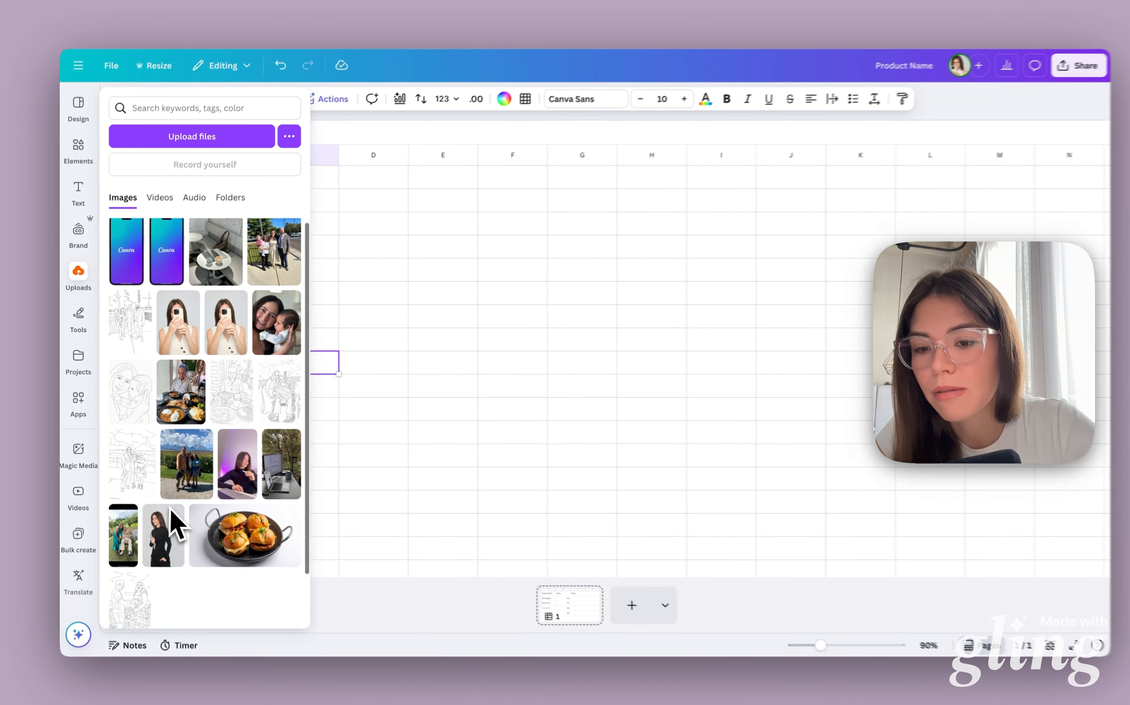
scroll(170, 509, "down", 1)
scroll(383, 333, "up", 5)
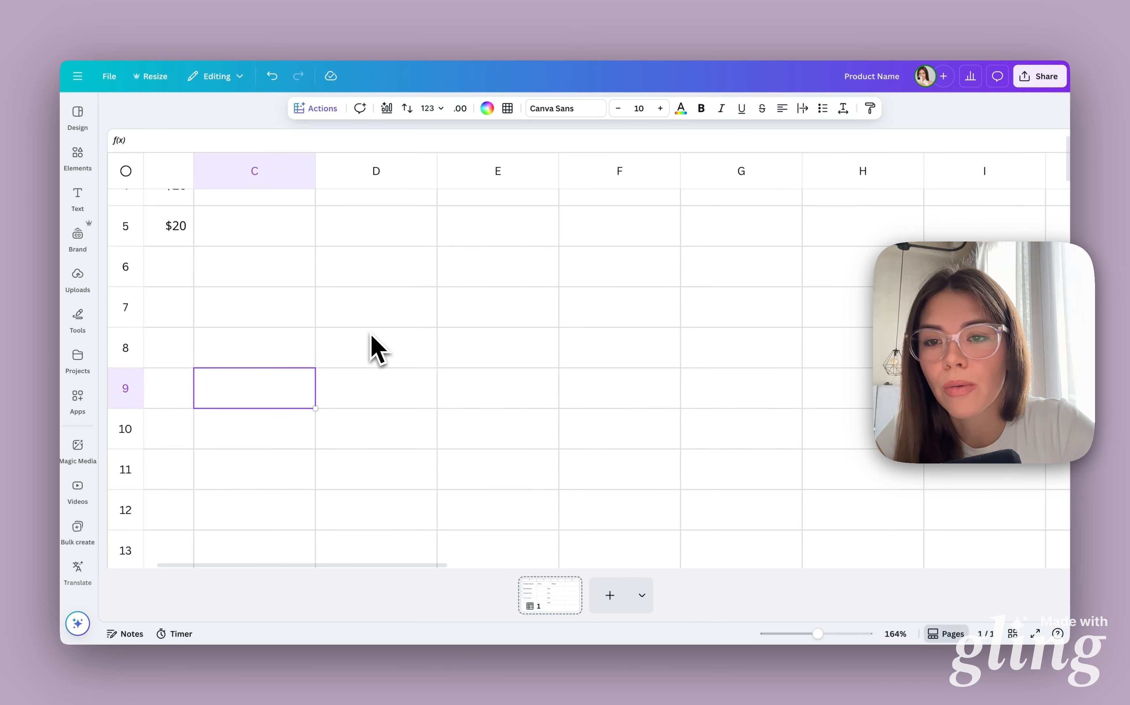
scroll(382, 333, "left", 4)
scroll(372, 341, "up", 3)
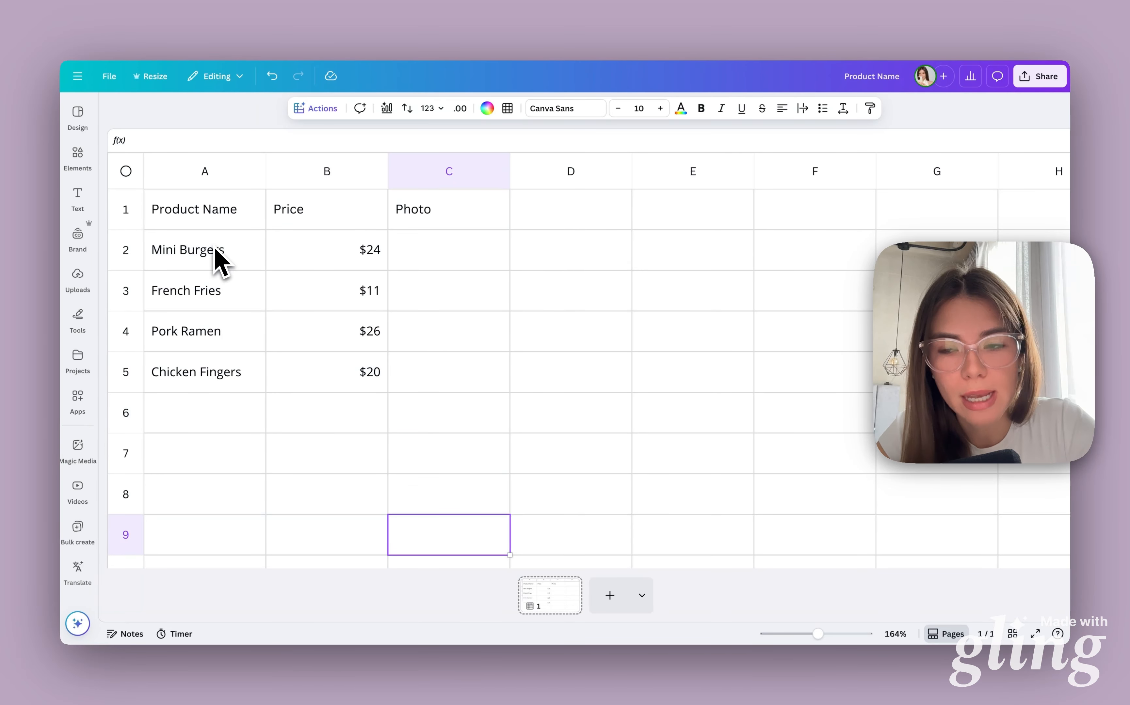
left_click(76, 284)
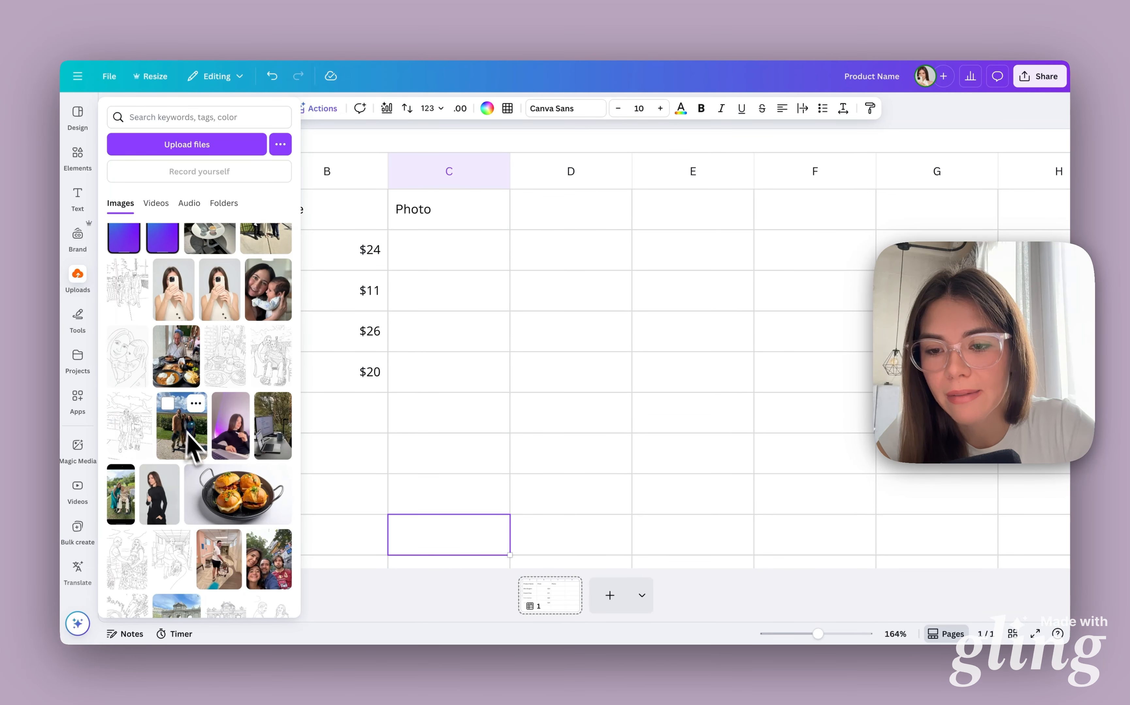
left_click_drag(233, 427, 456, 255)
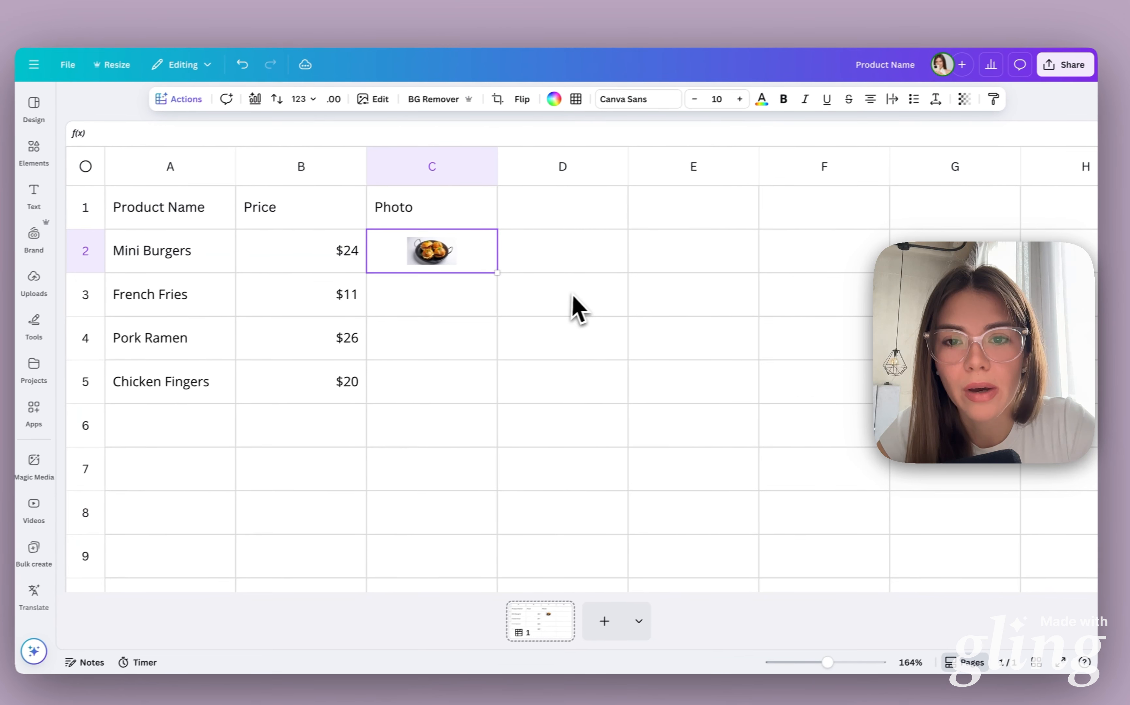
Step: Remove the background of the mini burgers photo in cell C2 and check the cutout in the enlarged preview
left_click(616, 284)
left_click(489, 239)
left_click(570, 229)
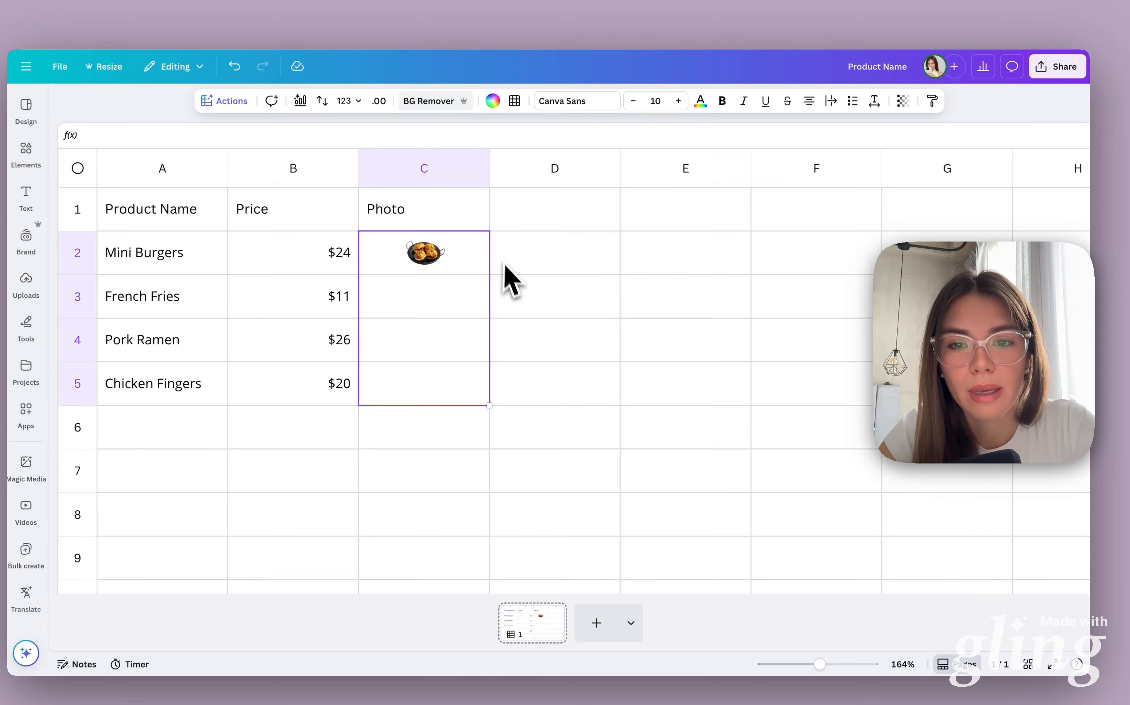
left_click(424, 253)
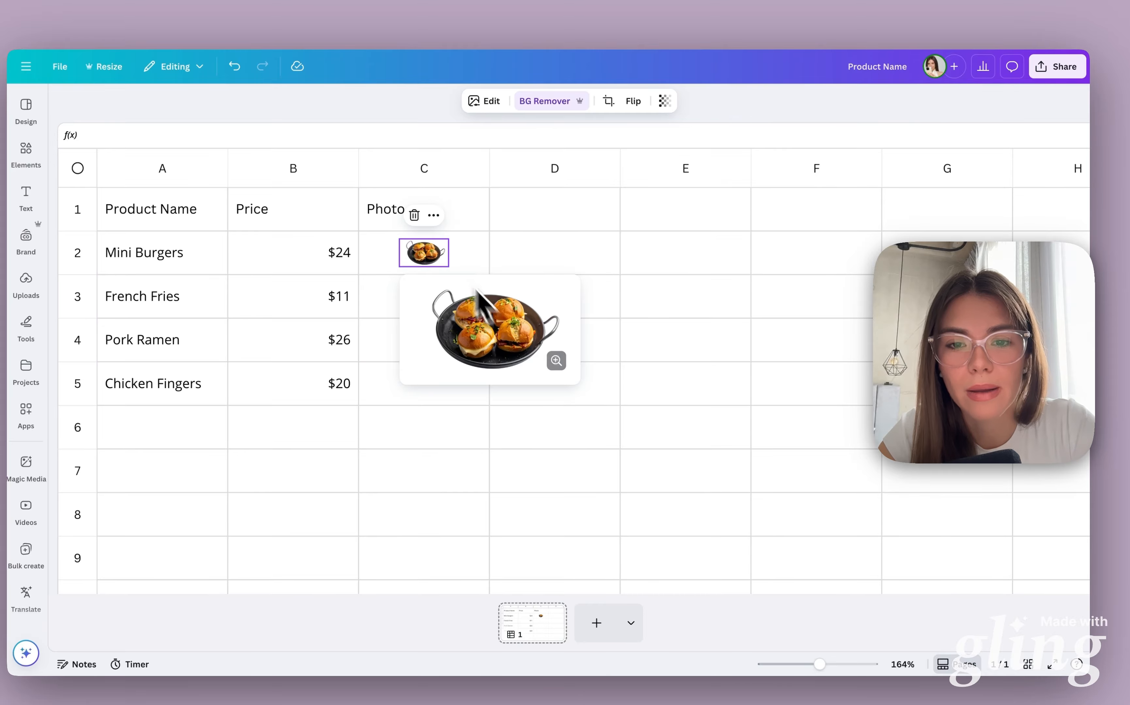
left_click(556, 360)
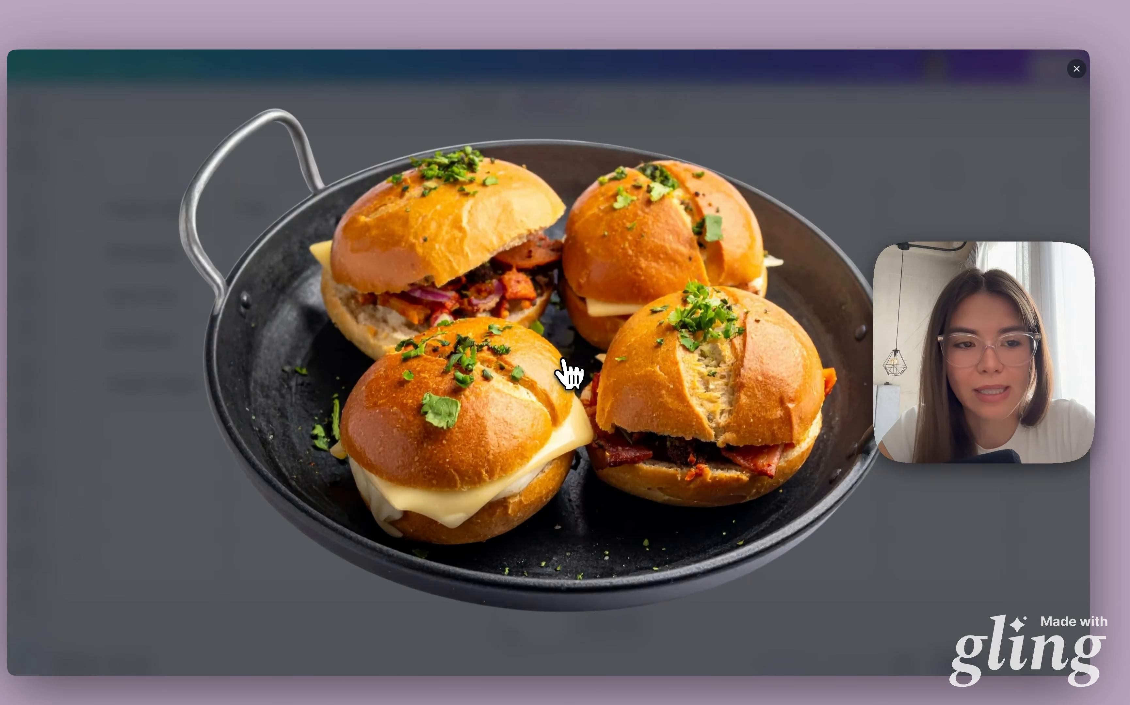
left_click(959, 500)
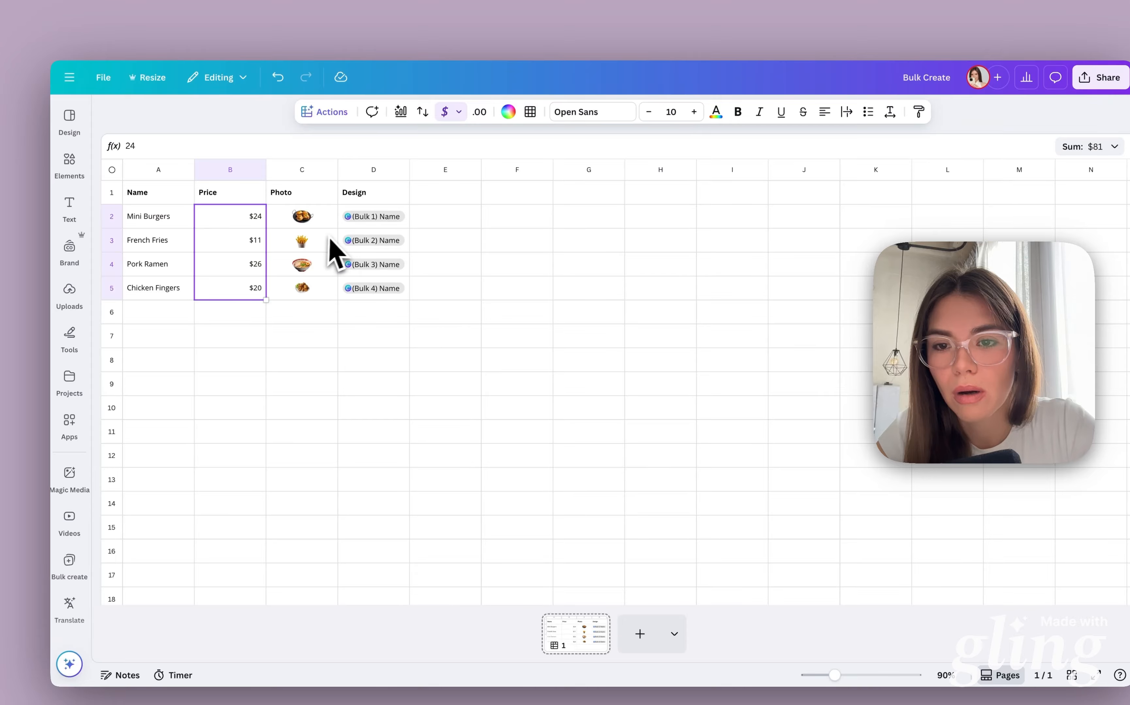
Step: Copy the French Fries, Pork Ramen and Chicken Fingers photos from the Bulk Create sheet into cells C3 to C5
left_click_drag(330, 242, 322, 293)
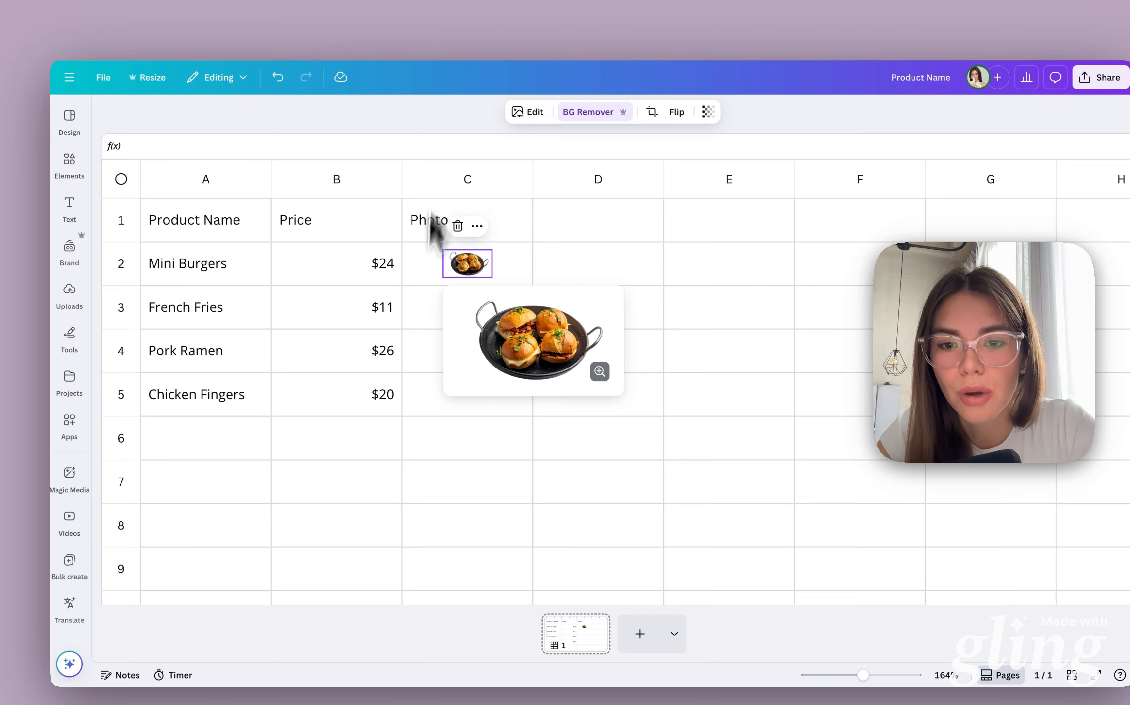
left_click(422, 322)
key("super+v")
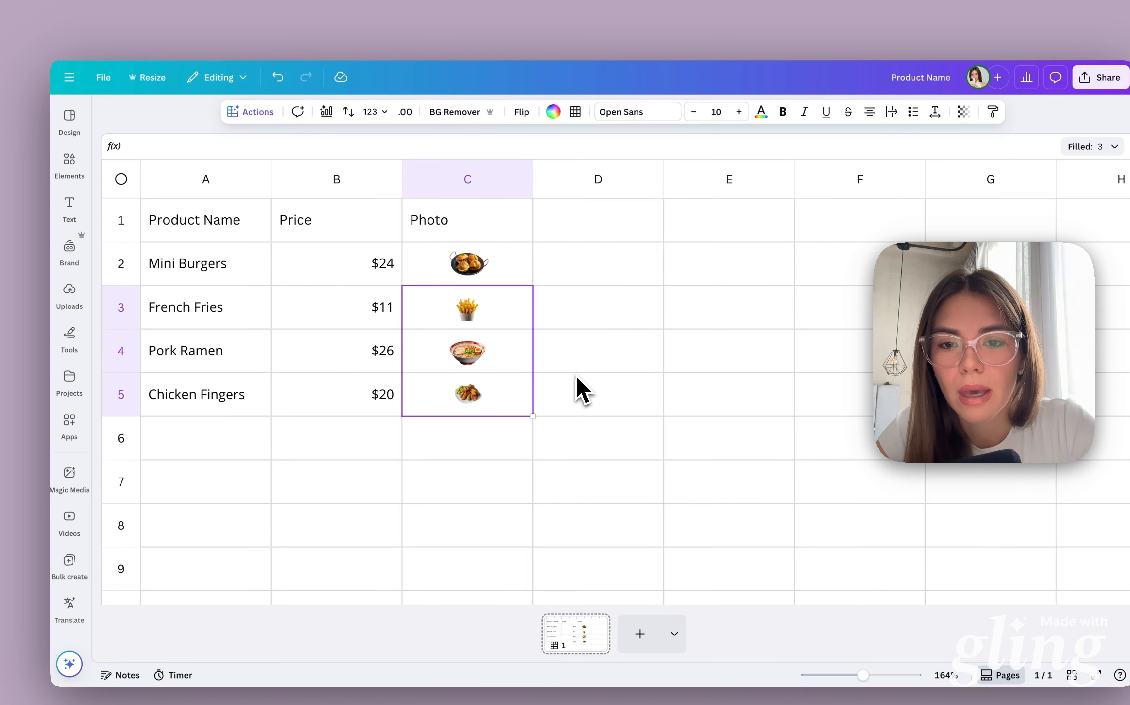
Step: Select the product table A1:C5 including its headers and start a bulk creation from that data
left_click(577, 378)
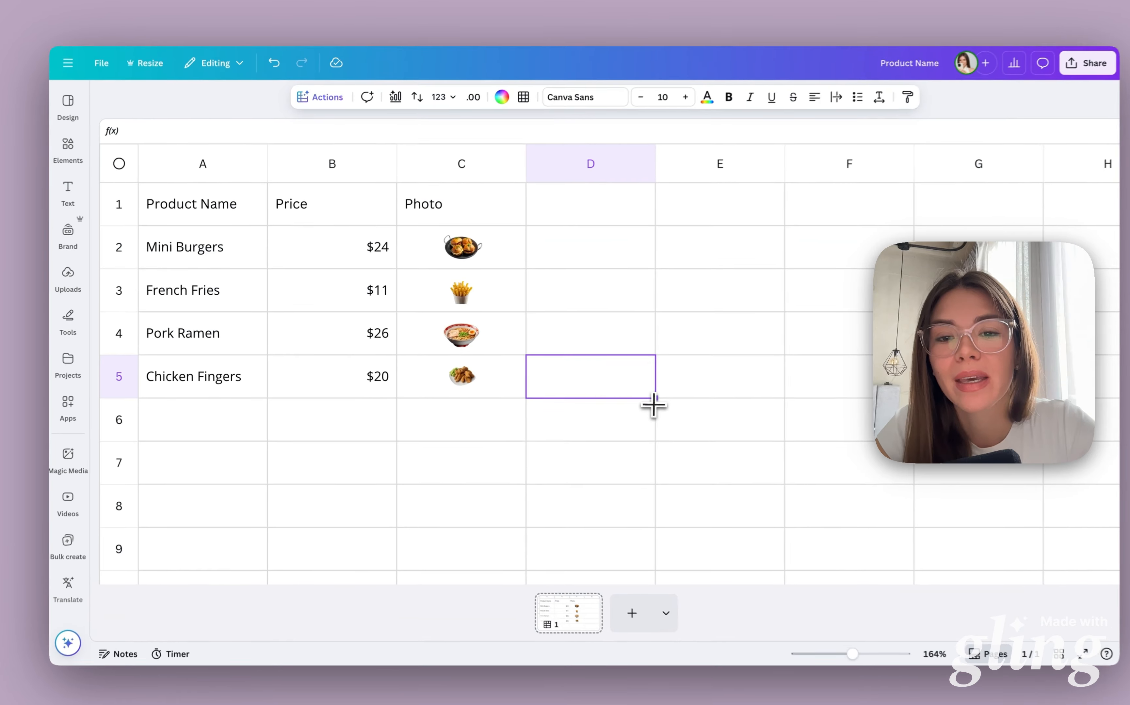
left_click(566, 452)
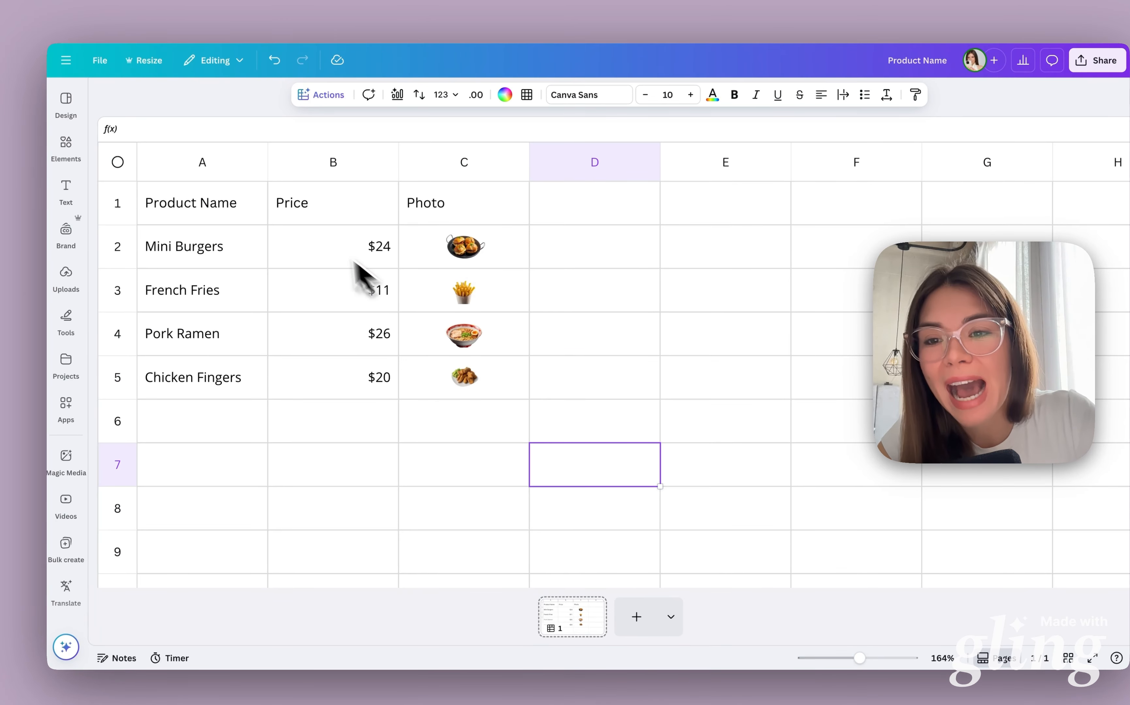
left_click_drag(244, 219, 383, 339)
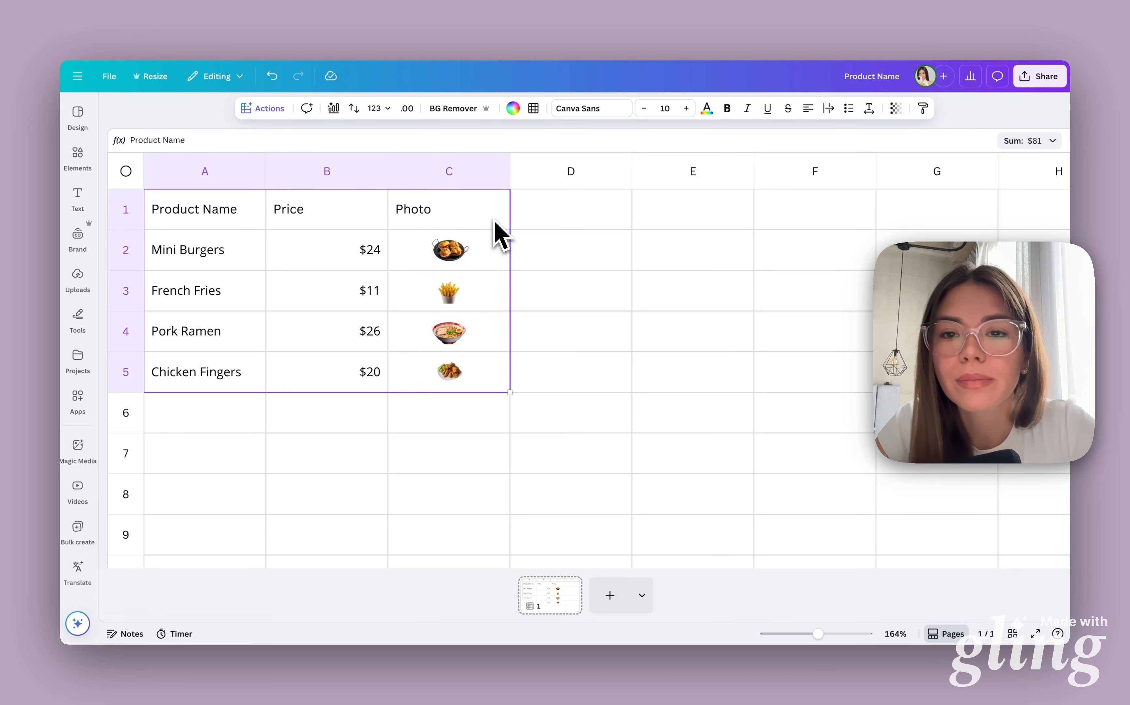
left_click(263, 109)
left_click(282, 179)
left_click(229, 622)
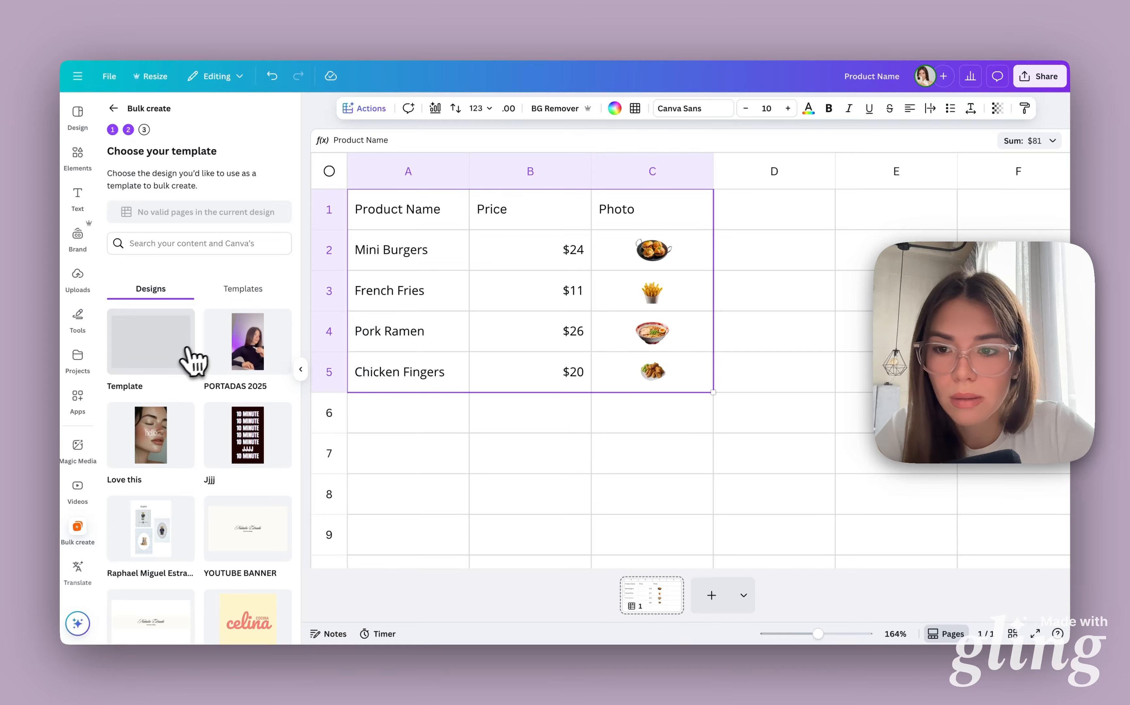
Step: Choose the design named Template as the template for the bulk creation
left_click(466, 52)
key("Return")
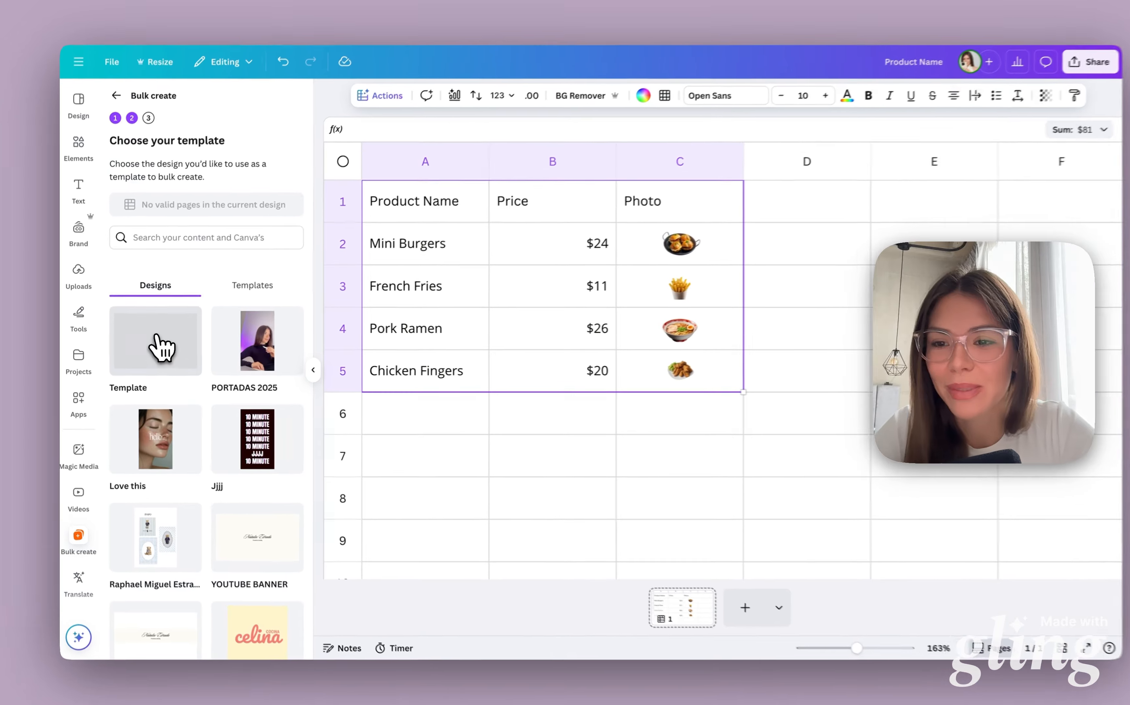
left_click(150, 345)
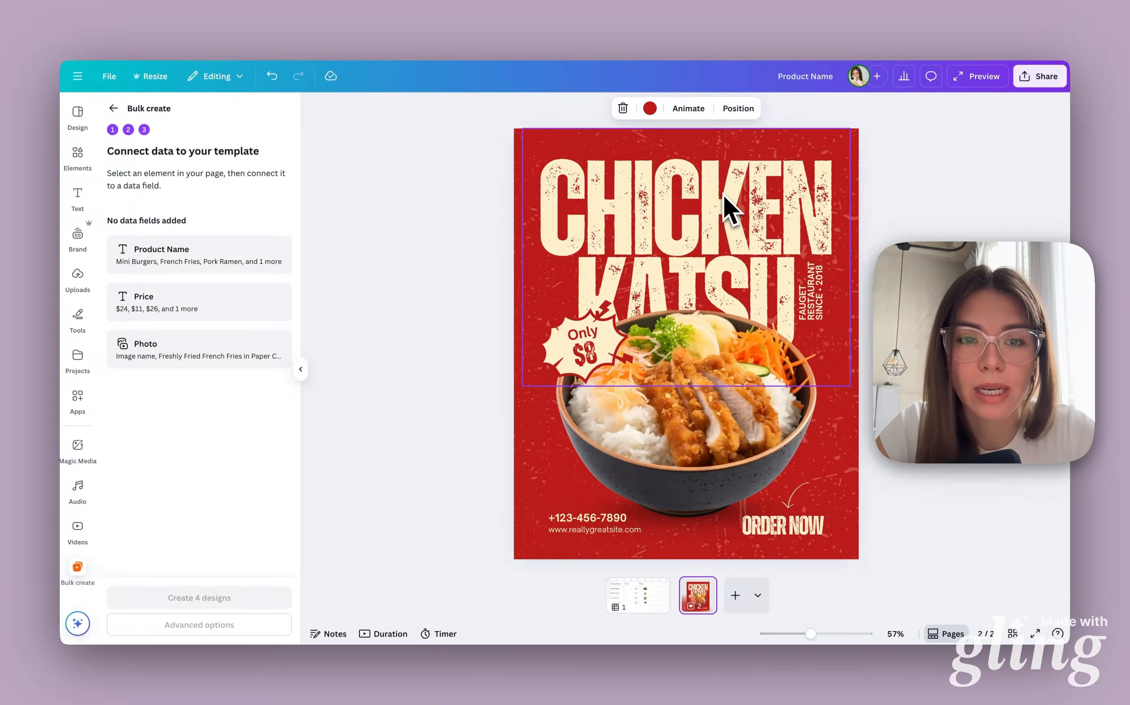
Step: Connect the CHICKEN KATSU heading to the Product Name data field
left_click(691, 235)
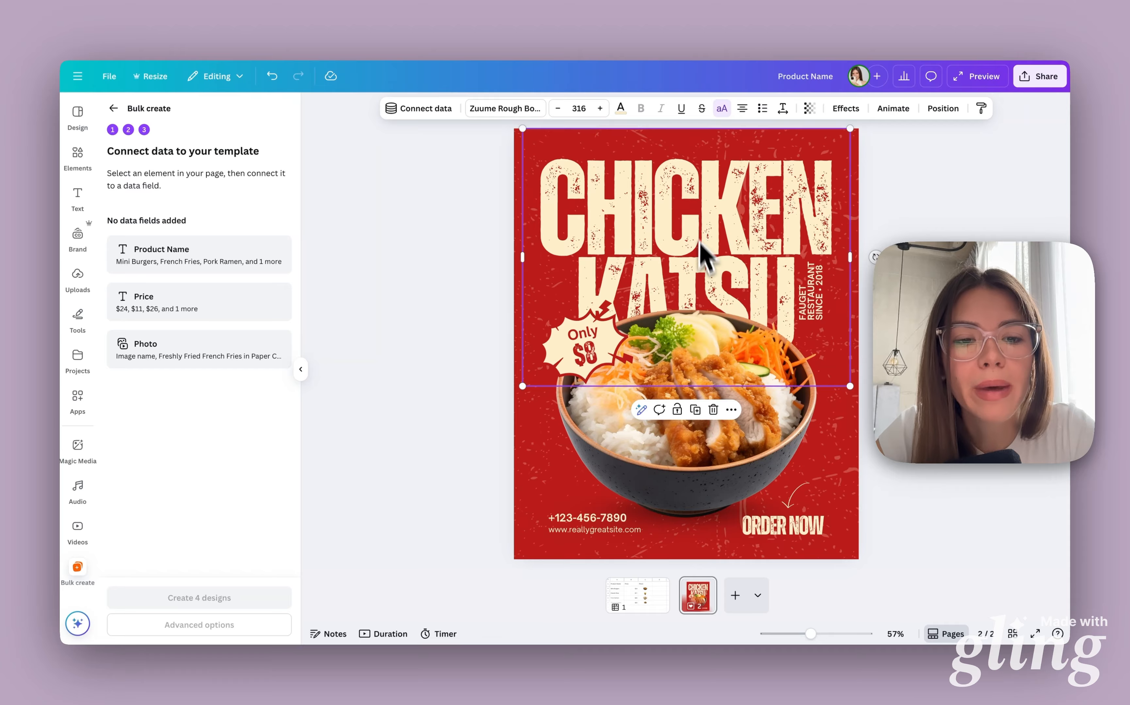
left_click(731, 409)
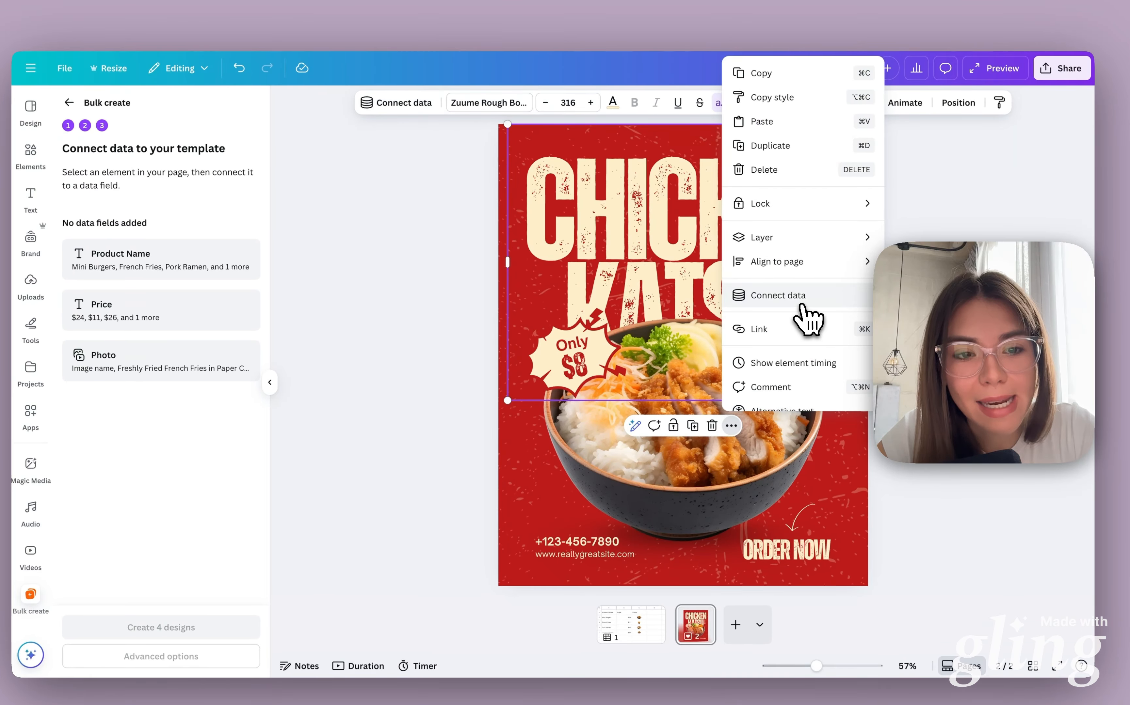
left_click(777, 295)
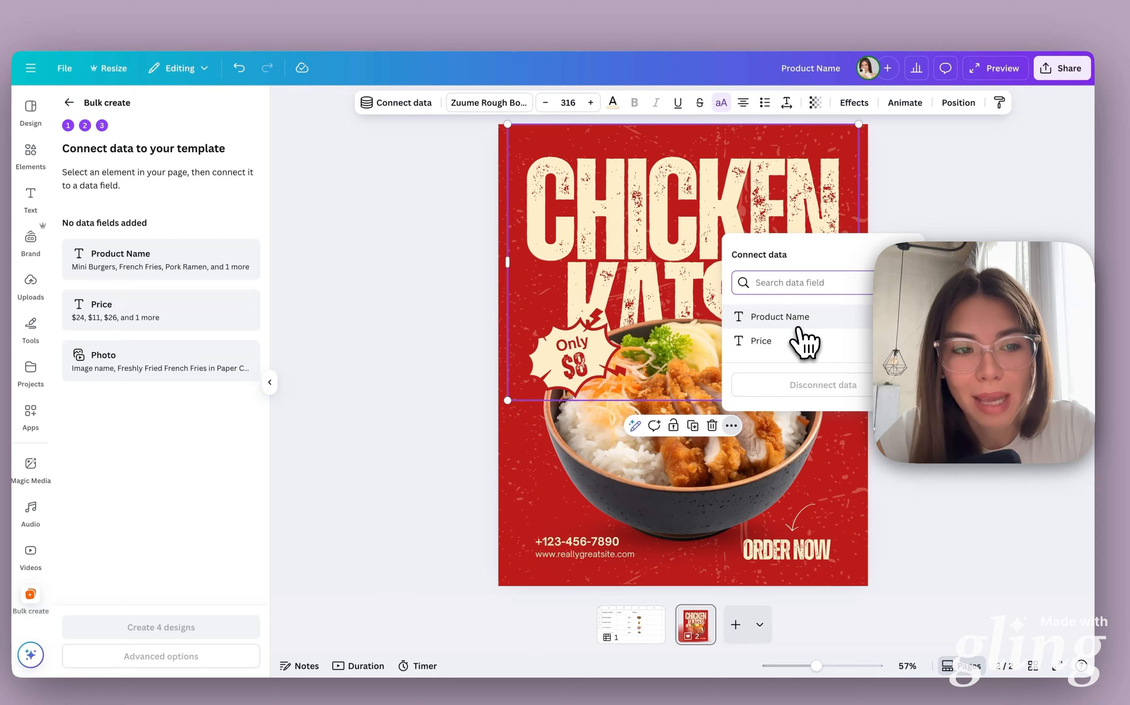
left_click(797, 327)
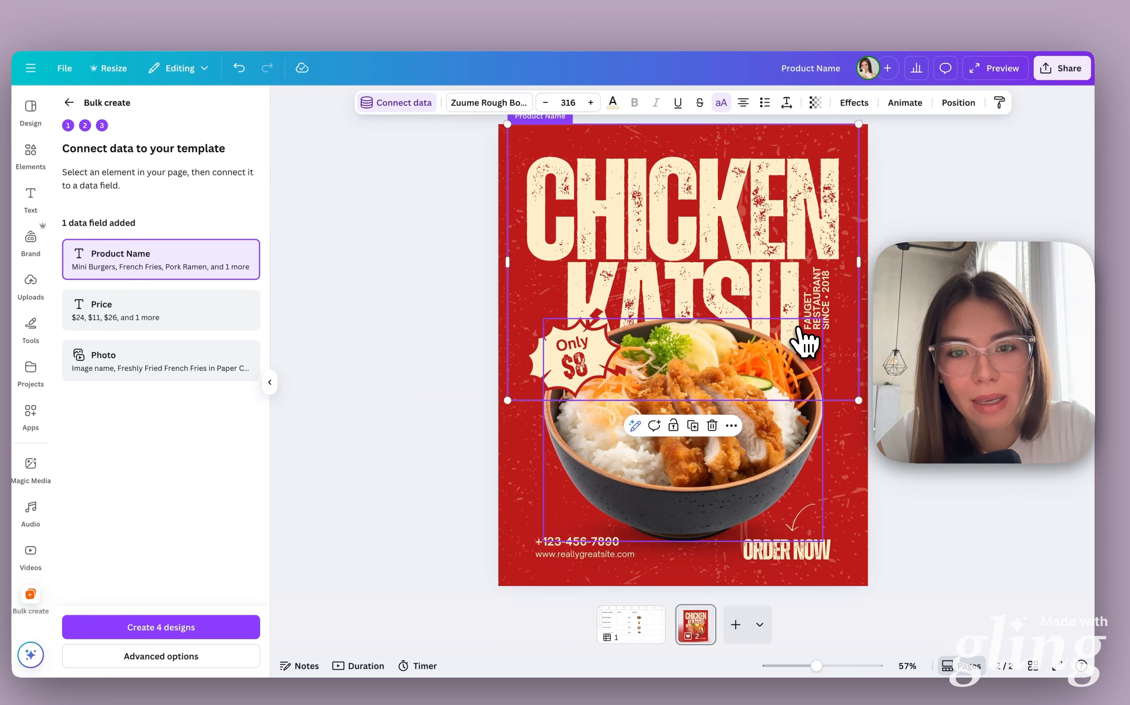
scroll(600, 203, "up", 3, "ctrl")
scroll(522, 159, "up", 5)
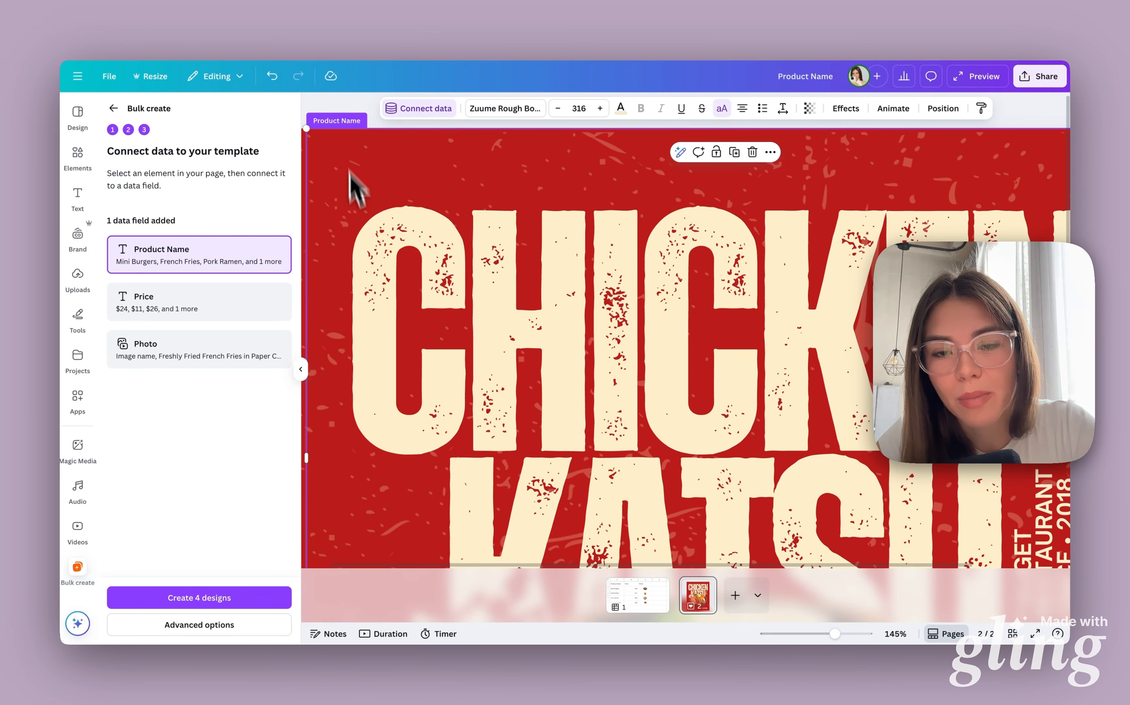
Step: Connect the $8 text in the price badge to the Price data field
scroll(359, 196, "down", 5)
left_click(581, 367)
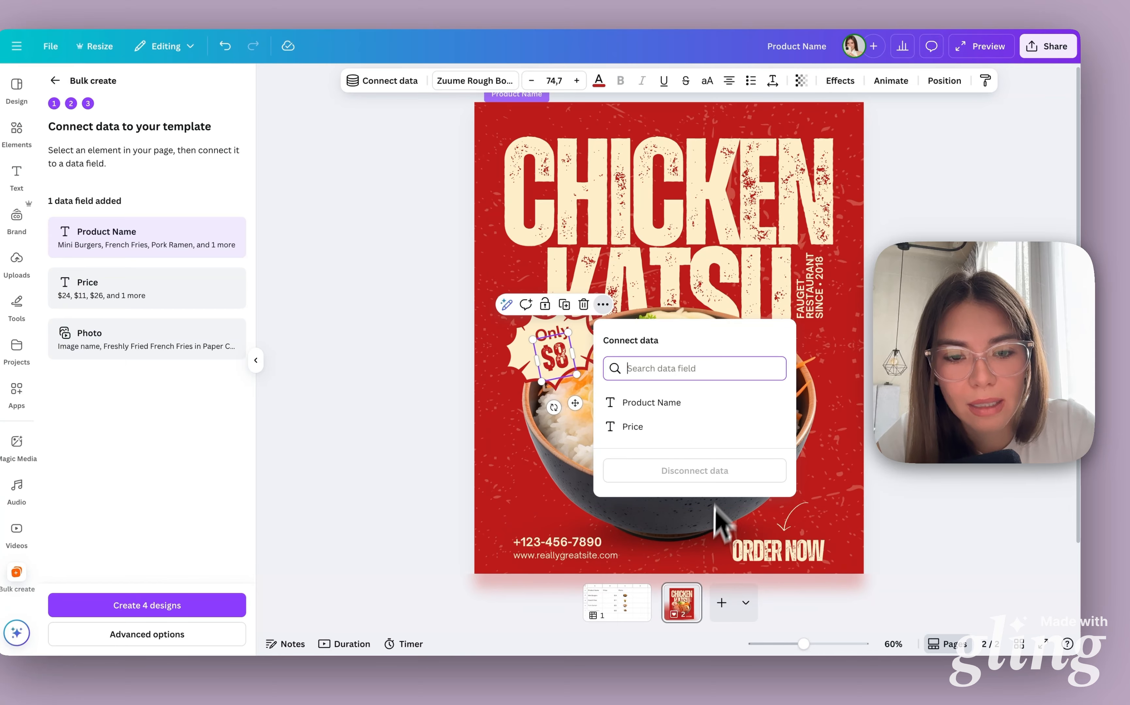
left_click(709, 436)
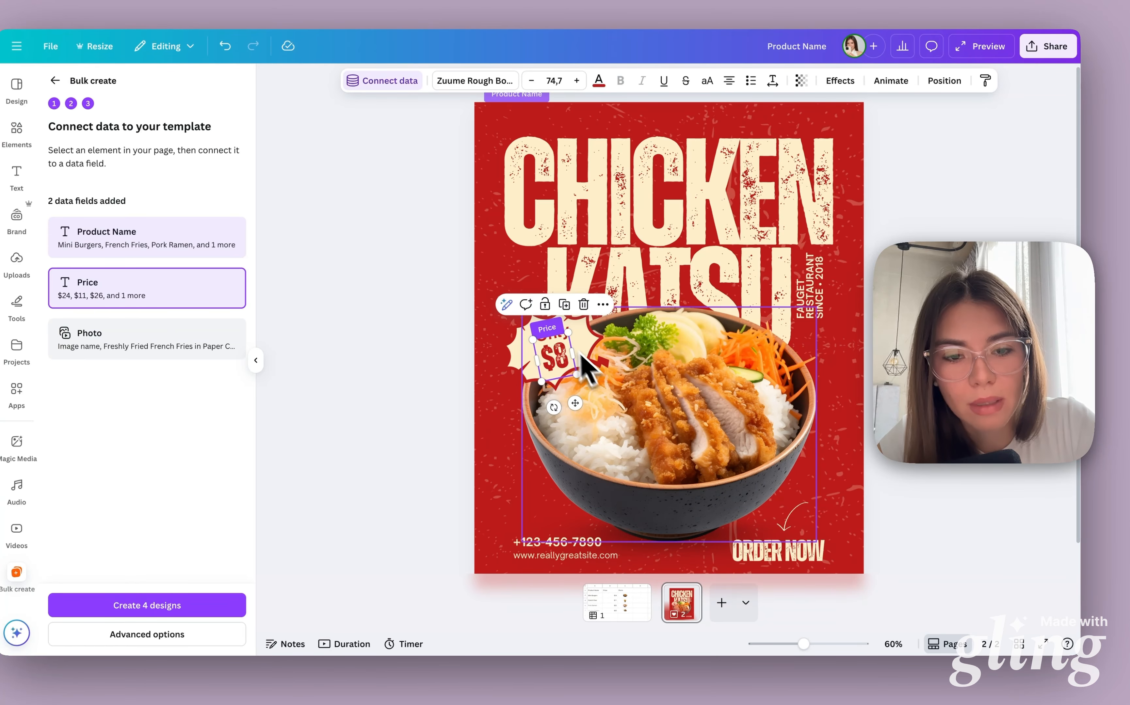
Step: Connect the chicken bowl image to the Photo data field
left_click(667, 415)
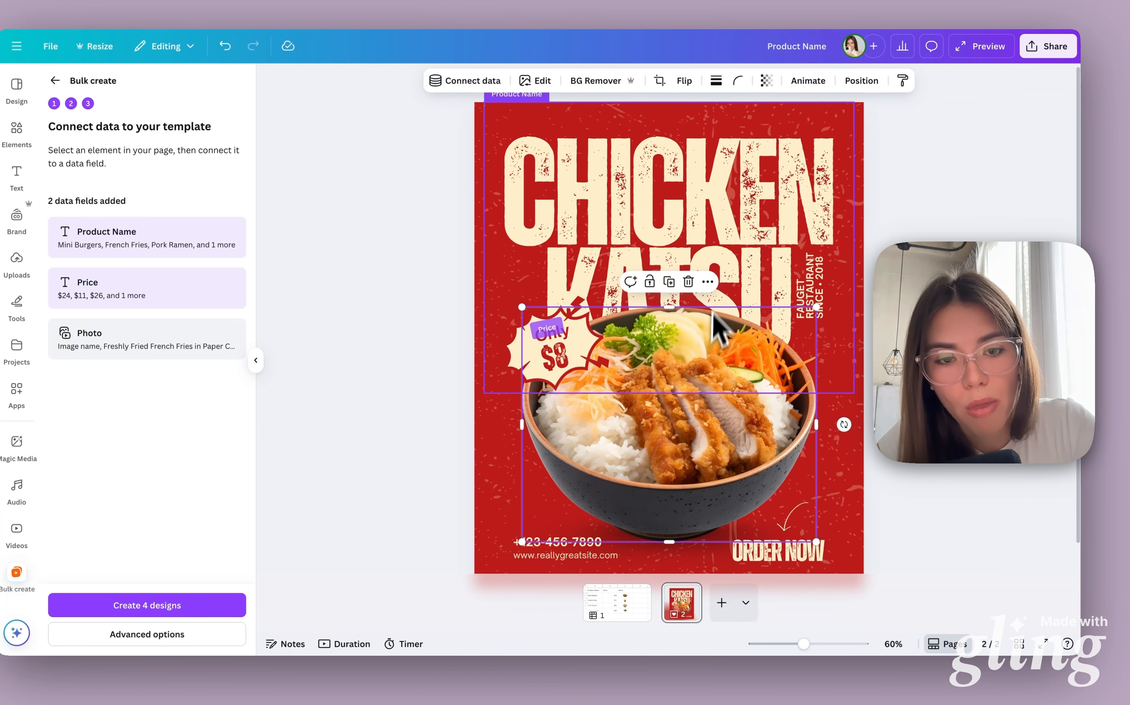
left_click(707, 282)
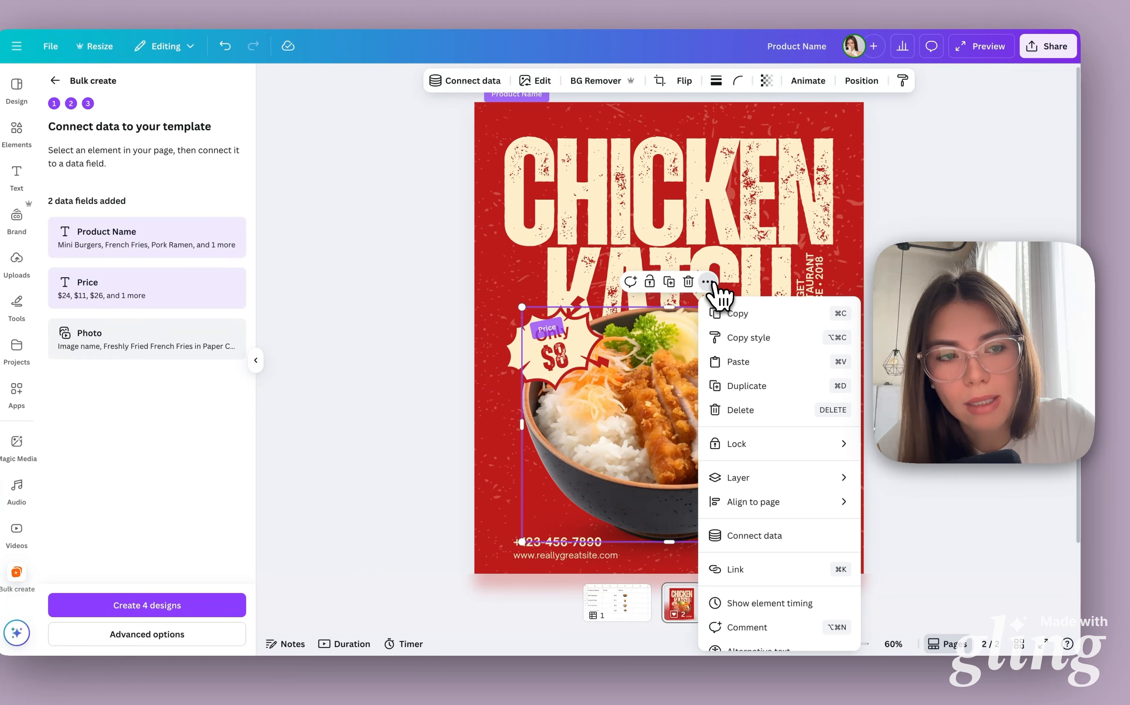
left_click(739, 535)
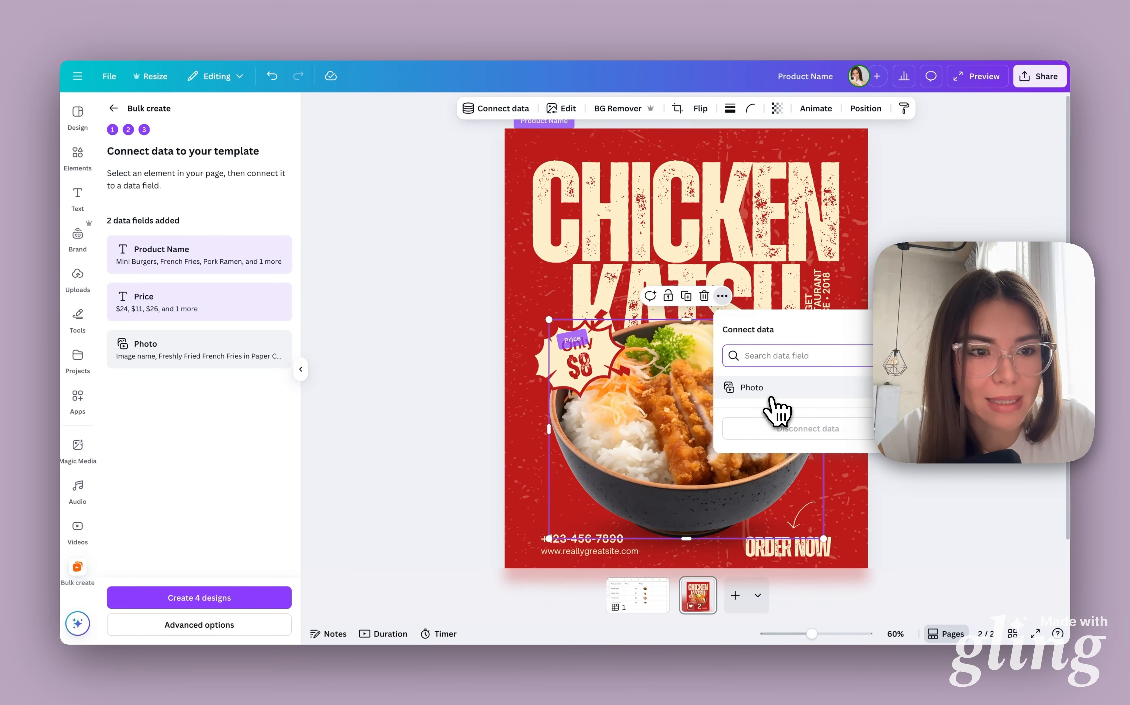
left_click(770, 396)
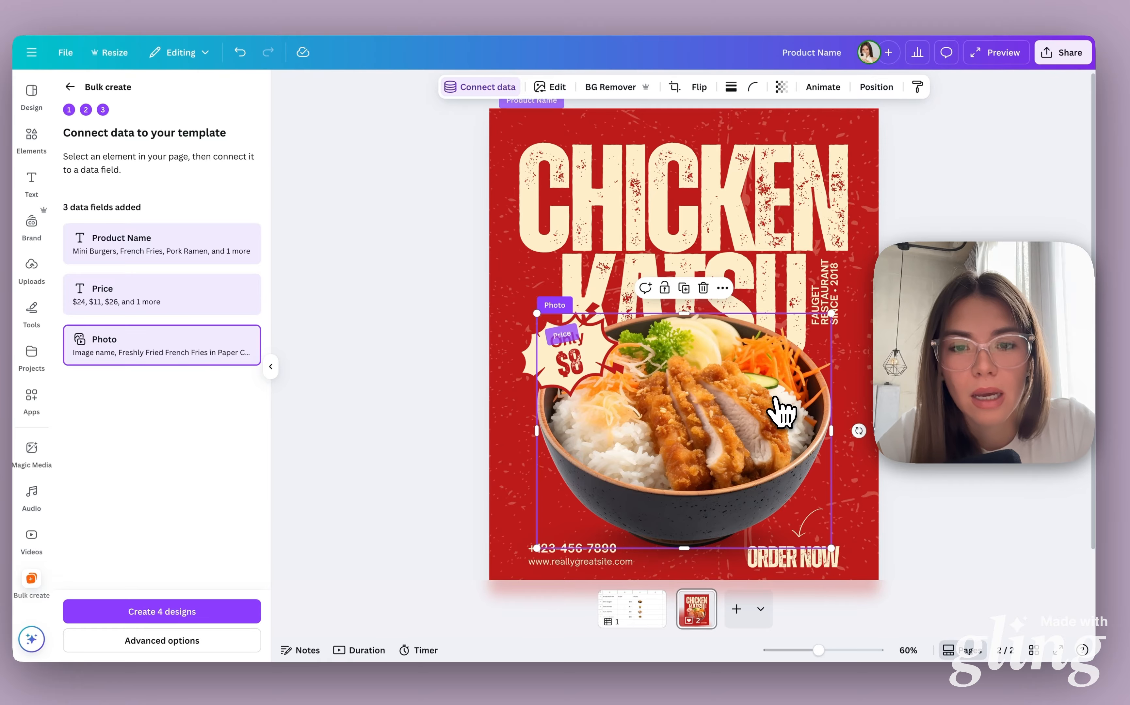
Step: Check the connected fields on the template and create the four designs
scroll(513, 402, "up", 5)
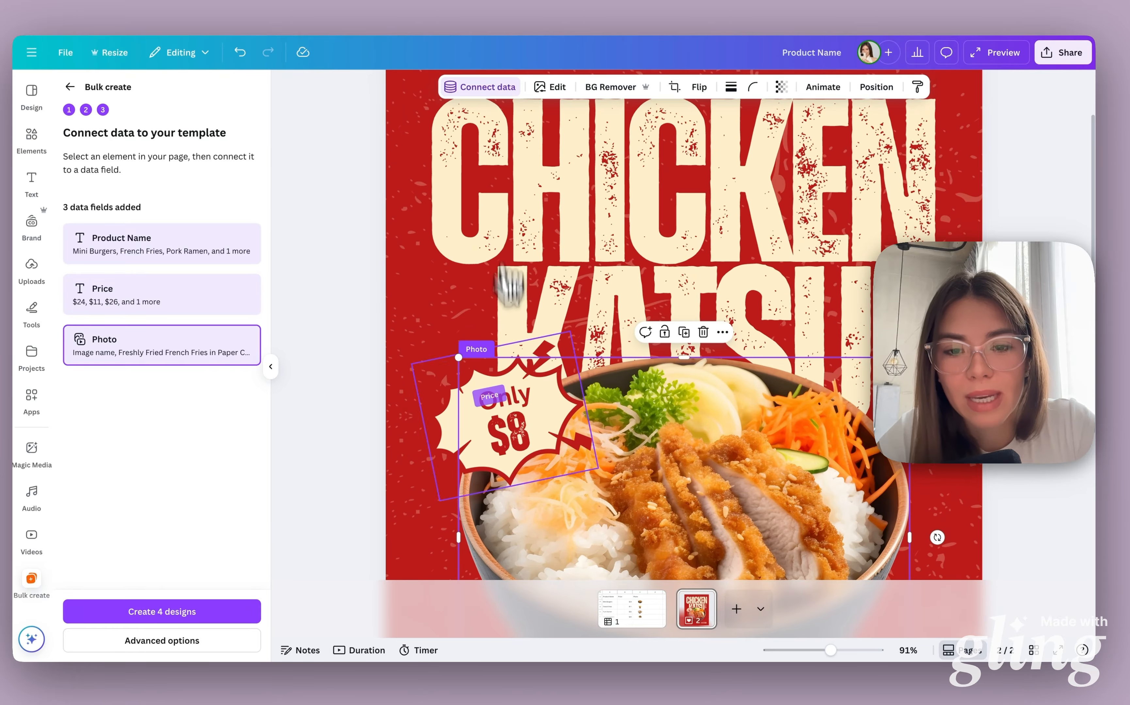
scroll(516, 373, "up", 2)
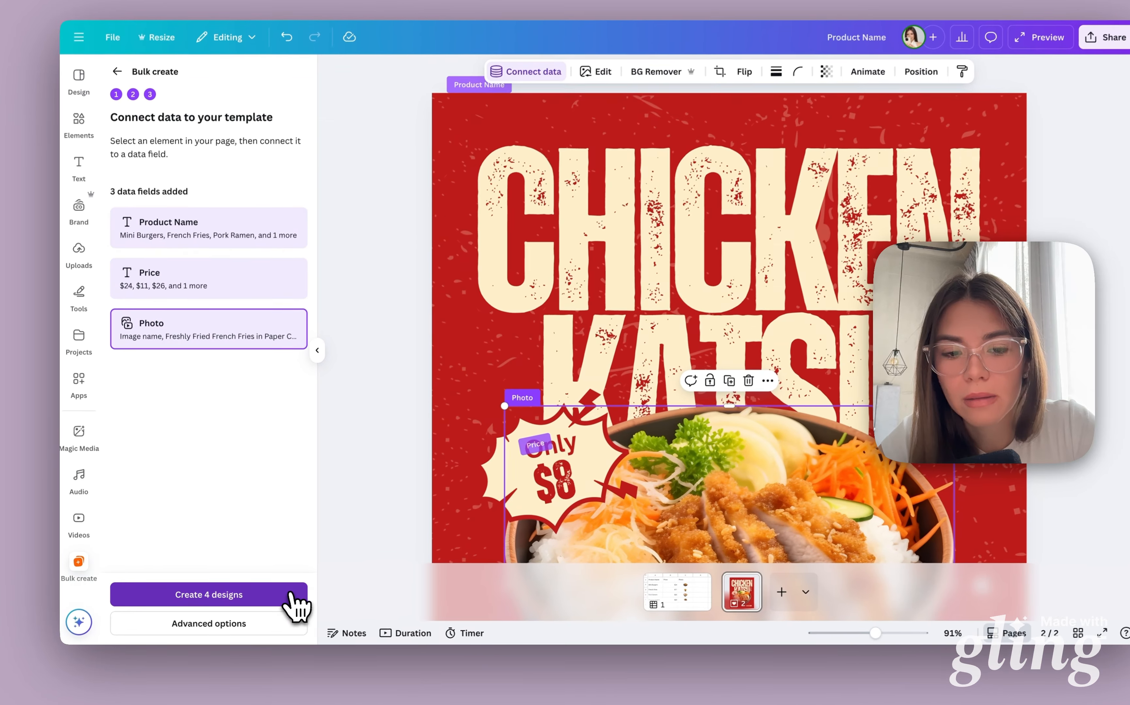
left_click(276, 598)
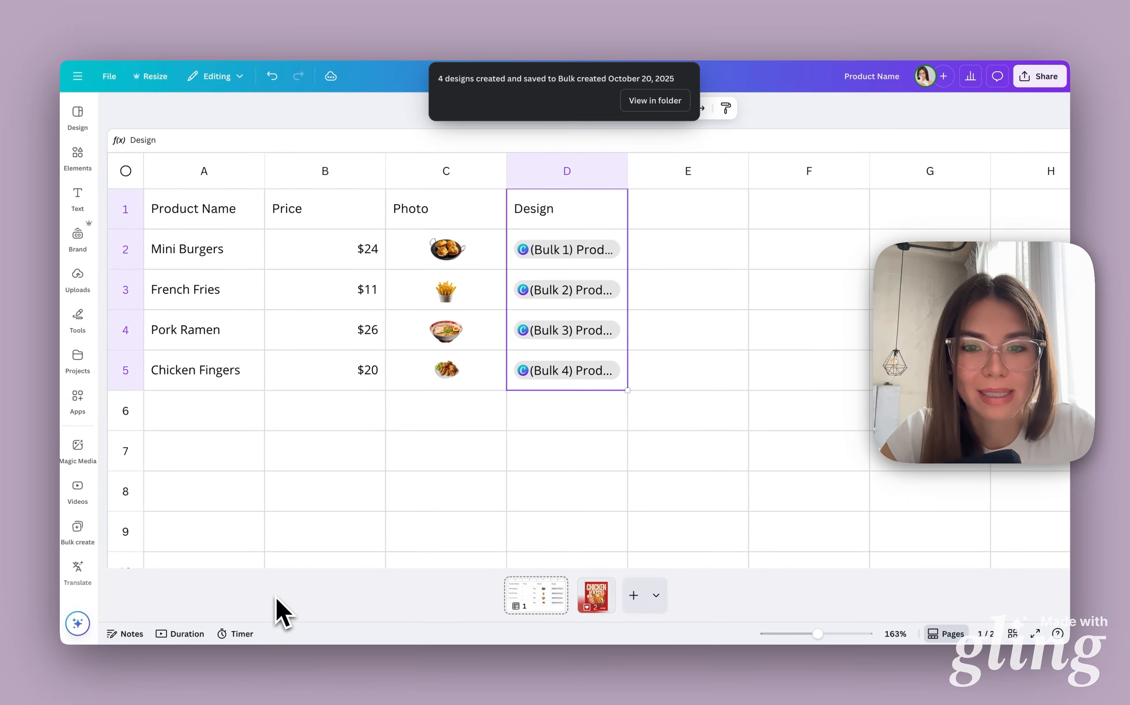
Step: Open the generated Mini Burgers design from the sheet and widen its price text box so $24 fits on one line
left_click(746, 306)
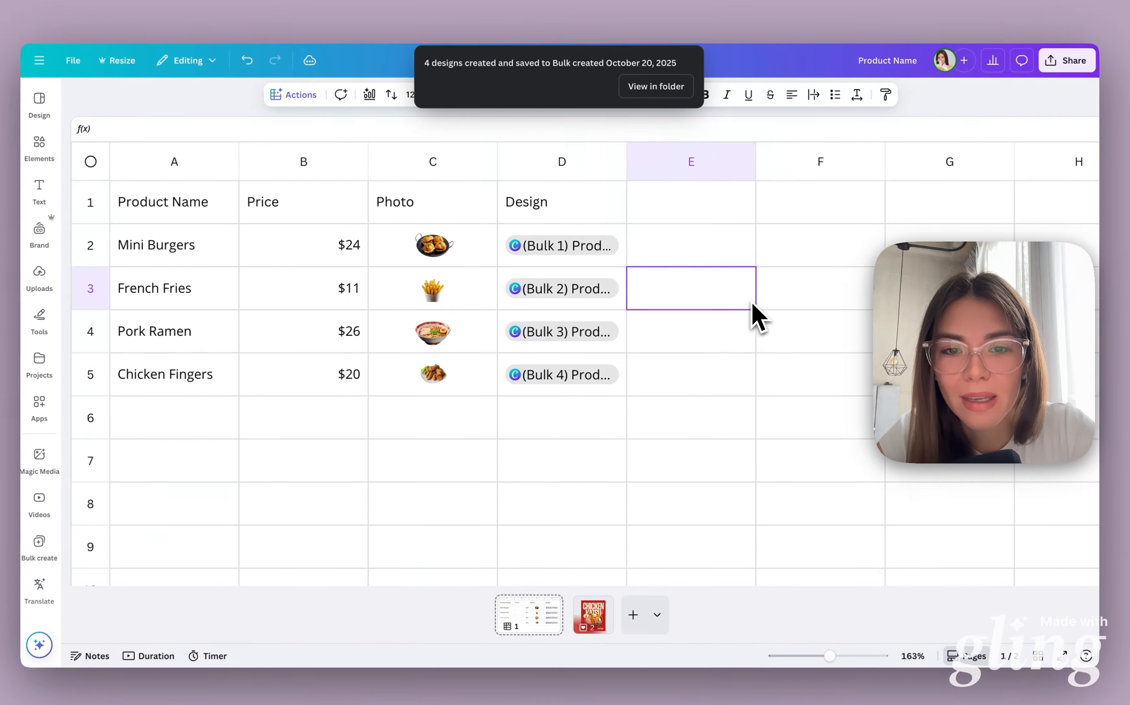
left_click(613, 258)
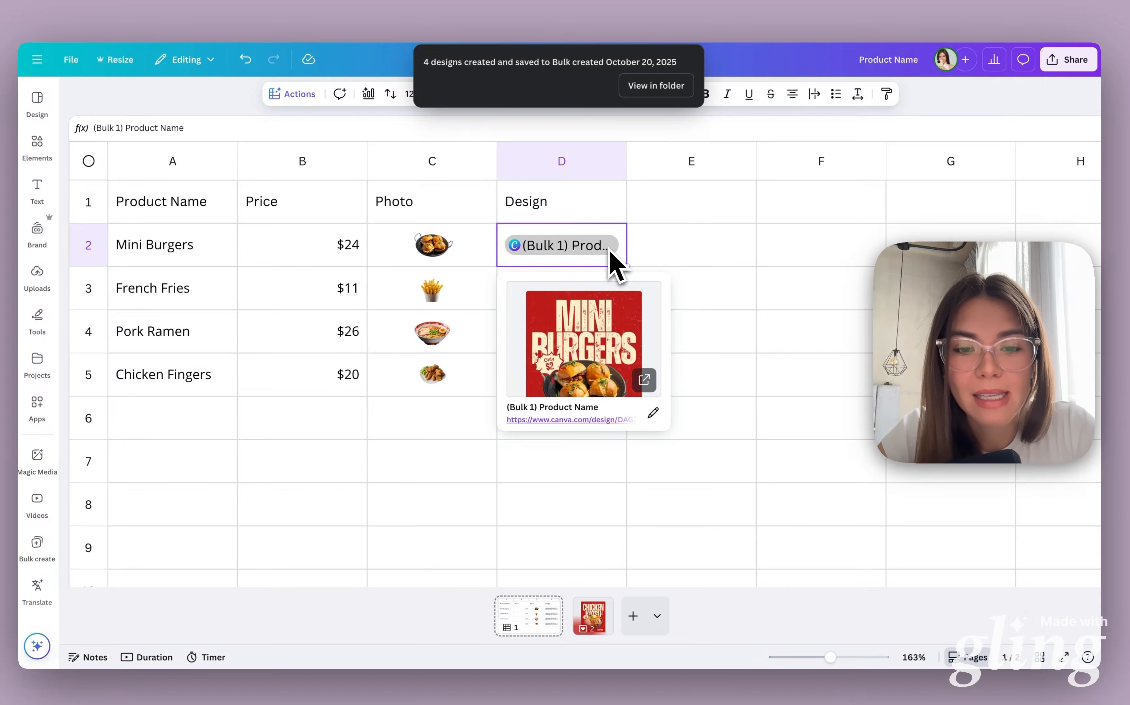
left_click(573, 421)
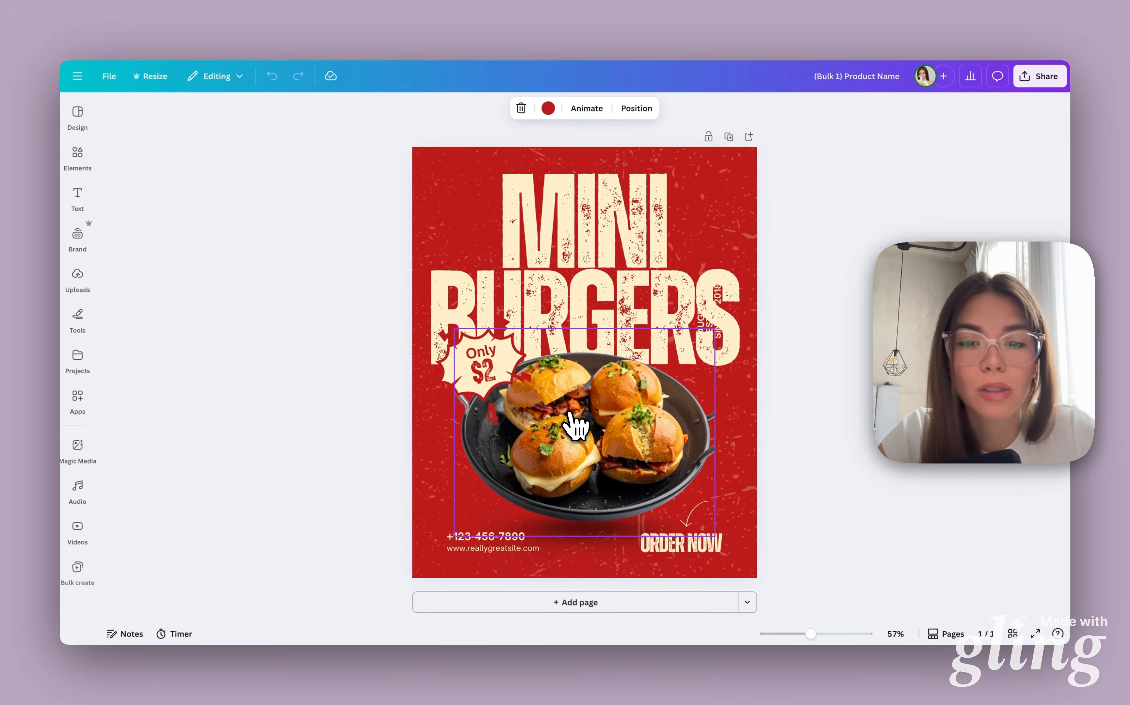
left_click(486, 376)
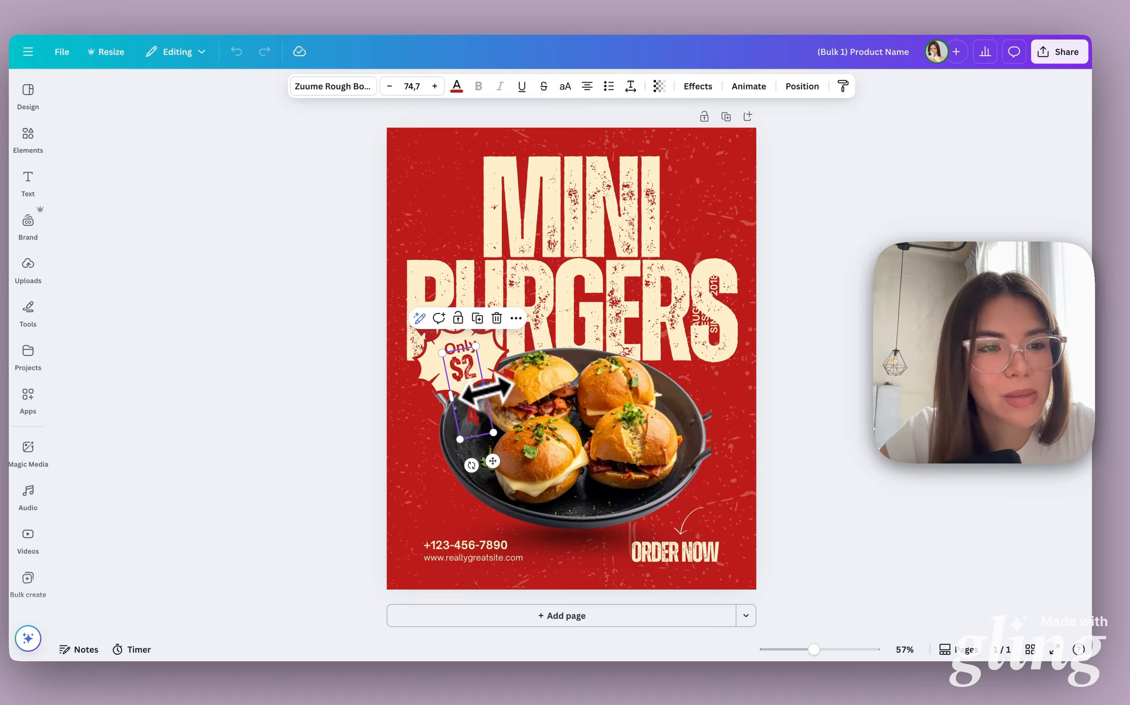
left_click_drag(485, 391, 457, 368)
Step: Enlarge the mini burgers photo slightly and delete the vertical restaurant text beside the title
left_click(672, 445)
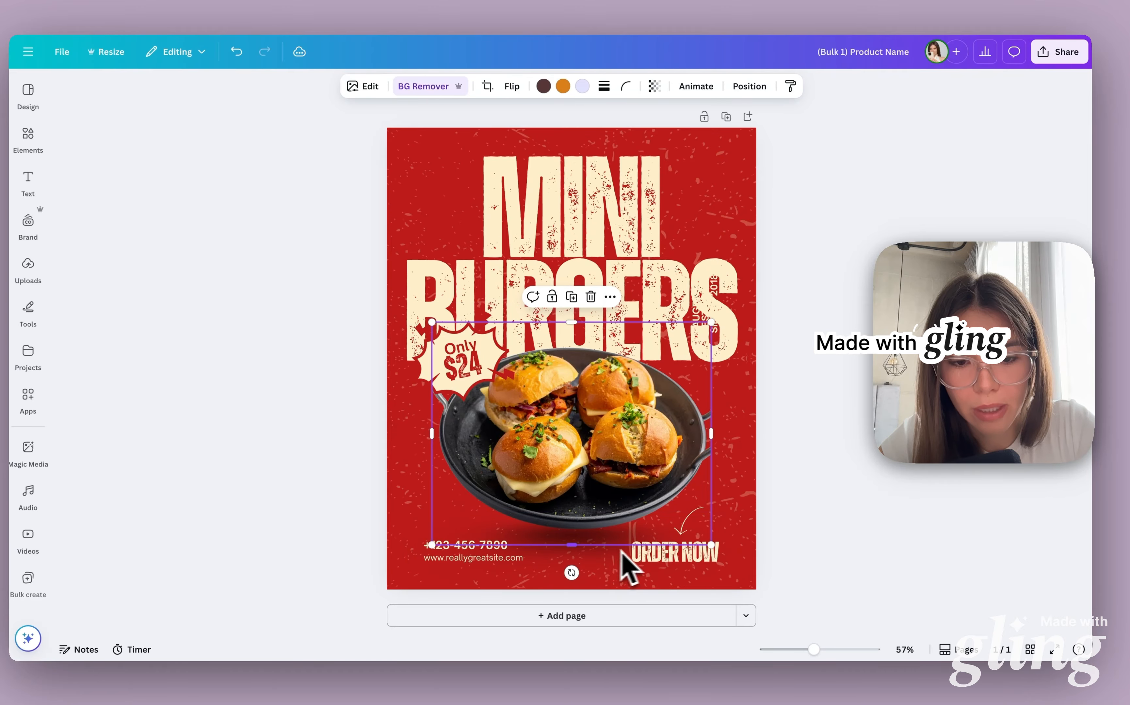
left_click(602, 562)
left_click_drag(734, 512, 791, 480)
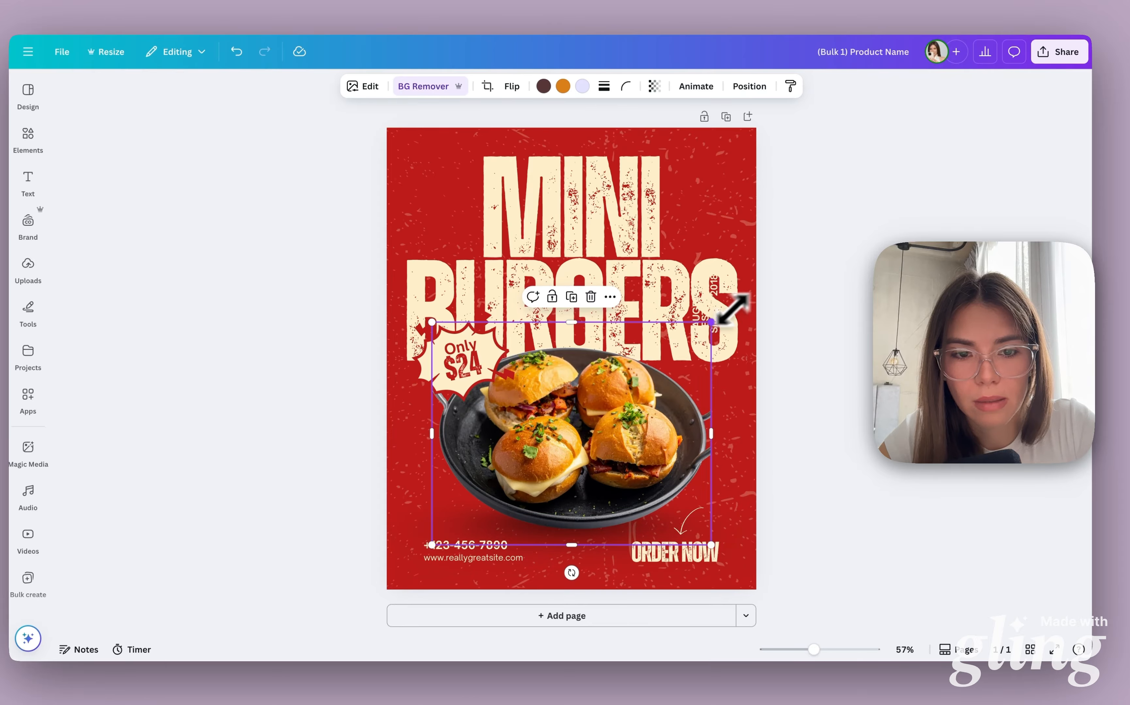
left_click_drag(711, 323, 739, 300)
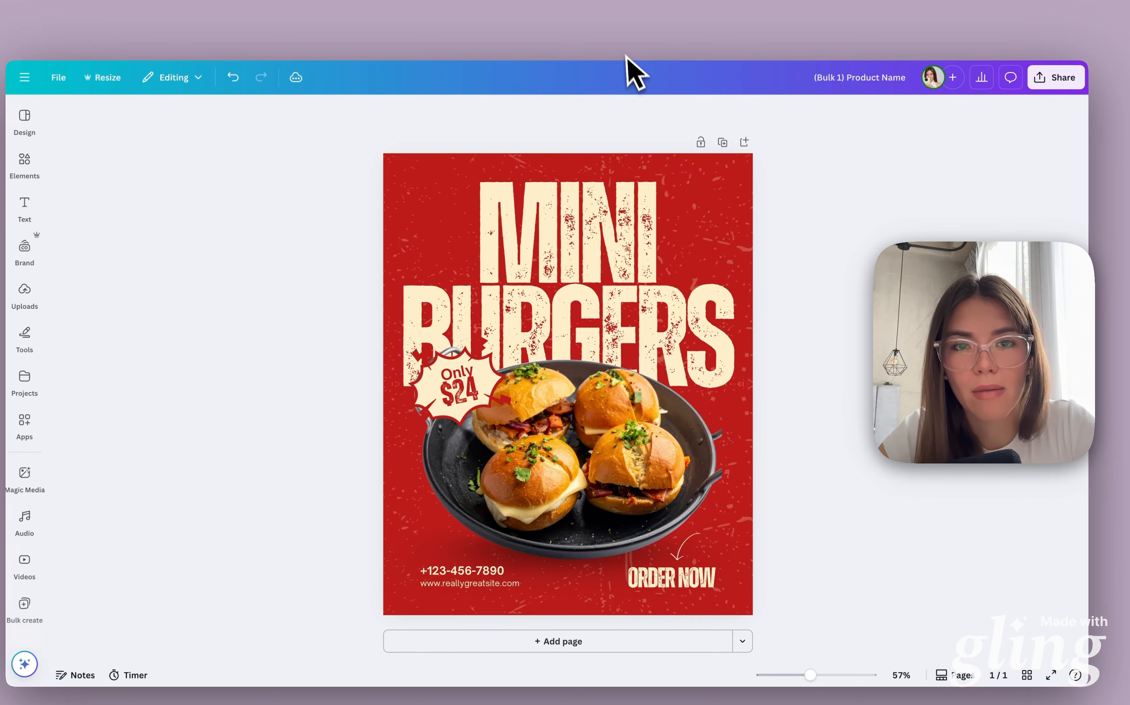
Step: Return to the Product Name sheet and open the generated French Fries design linked in cell D3
left_click(623, 51)
key("super+v")
key("Return")
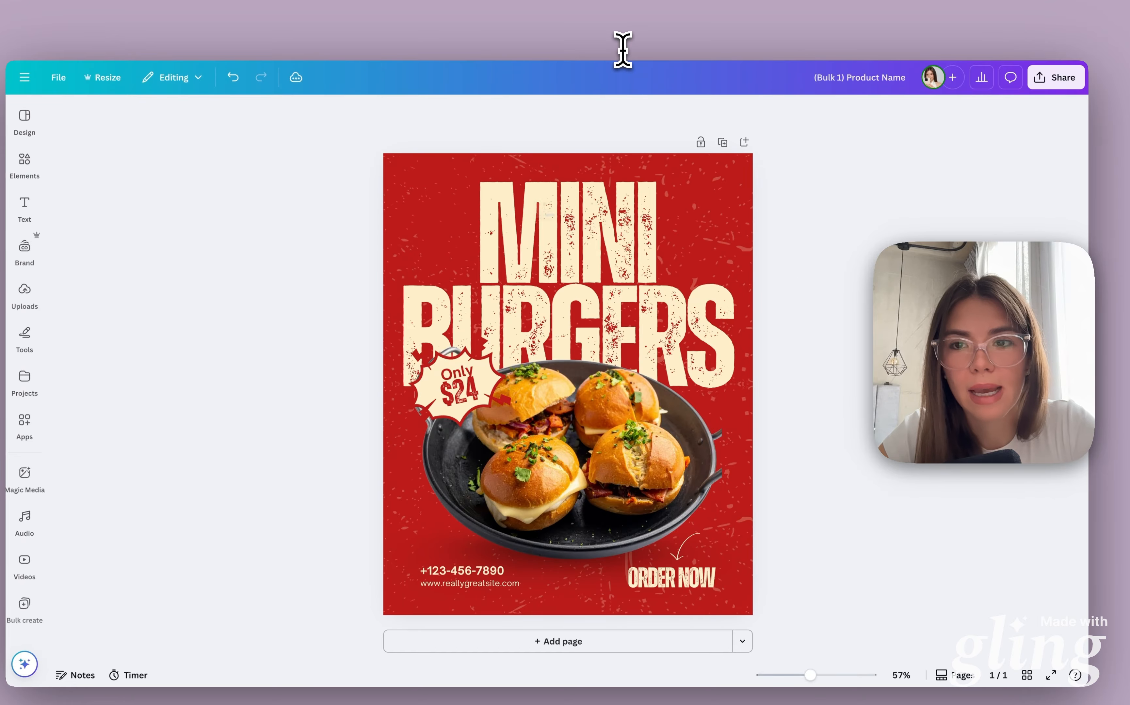
left_click(581, 252)
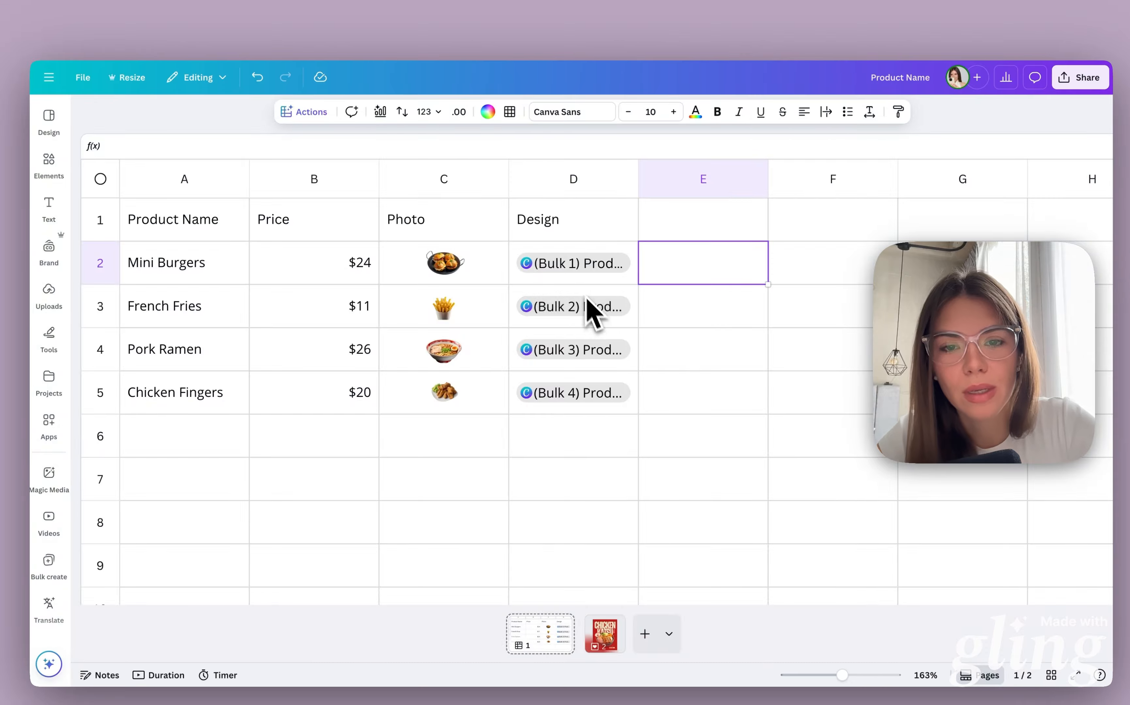
left_click(577, 304)
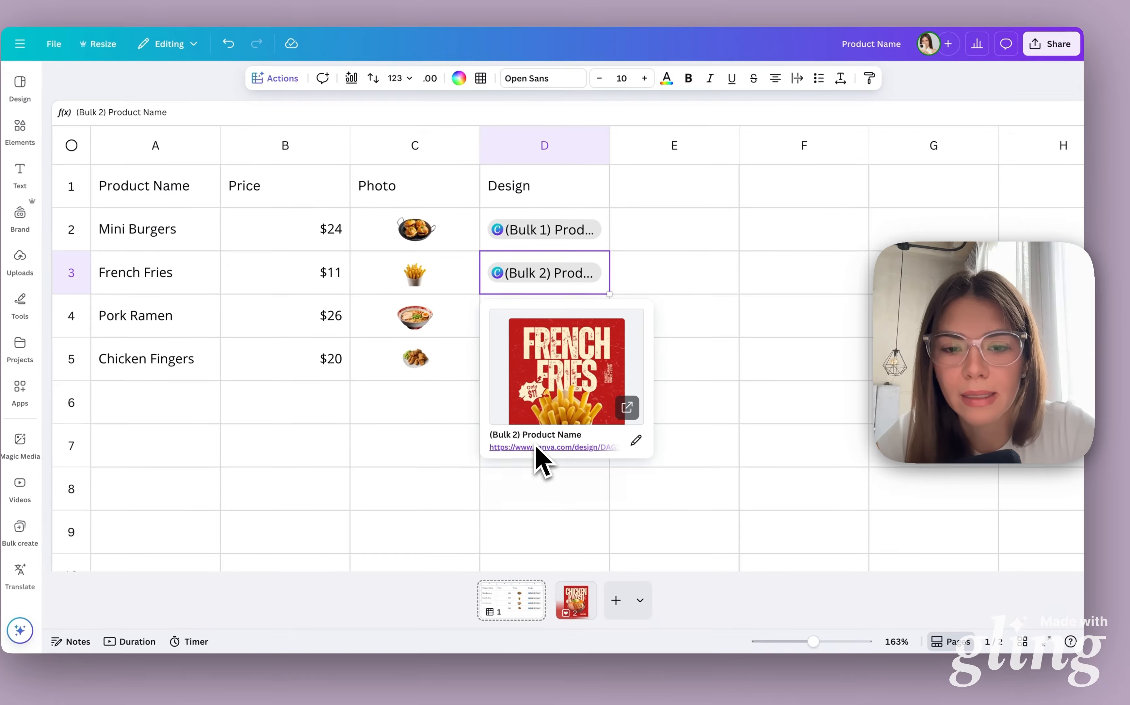
left_click(565, 478)
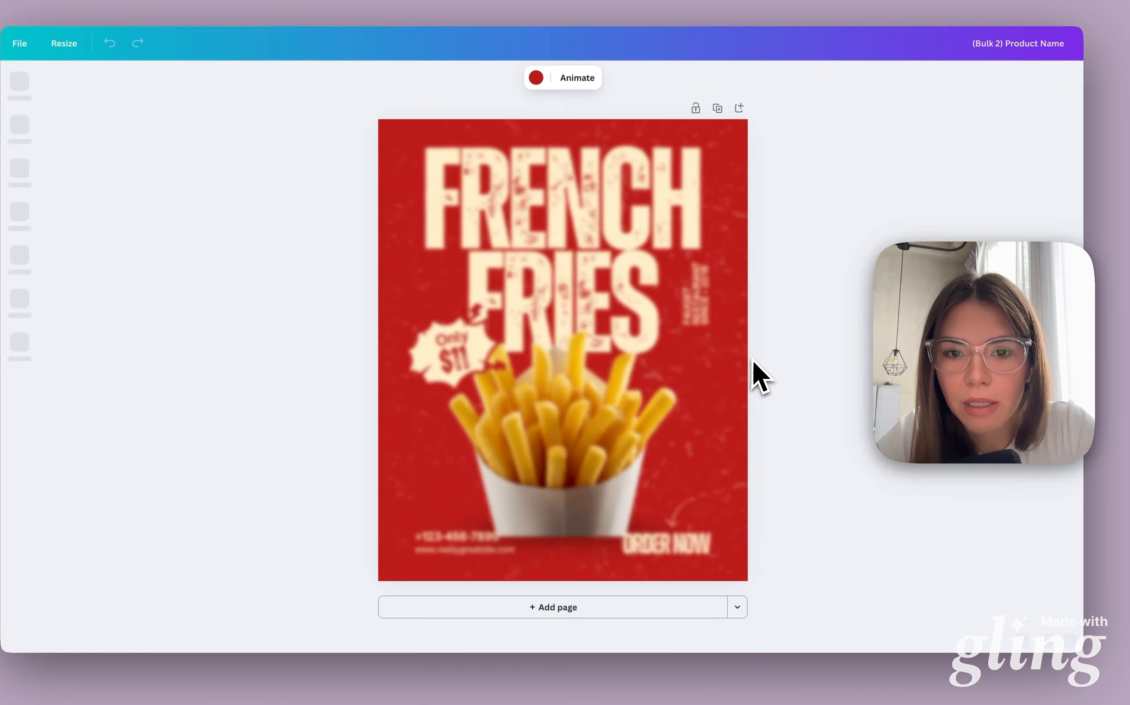
Step: Delete the vertical restaurant text in the French Fries design and pull the lower edge of the fries photo down
left_click(575, 462)
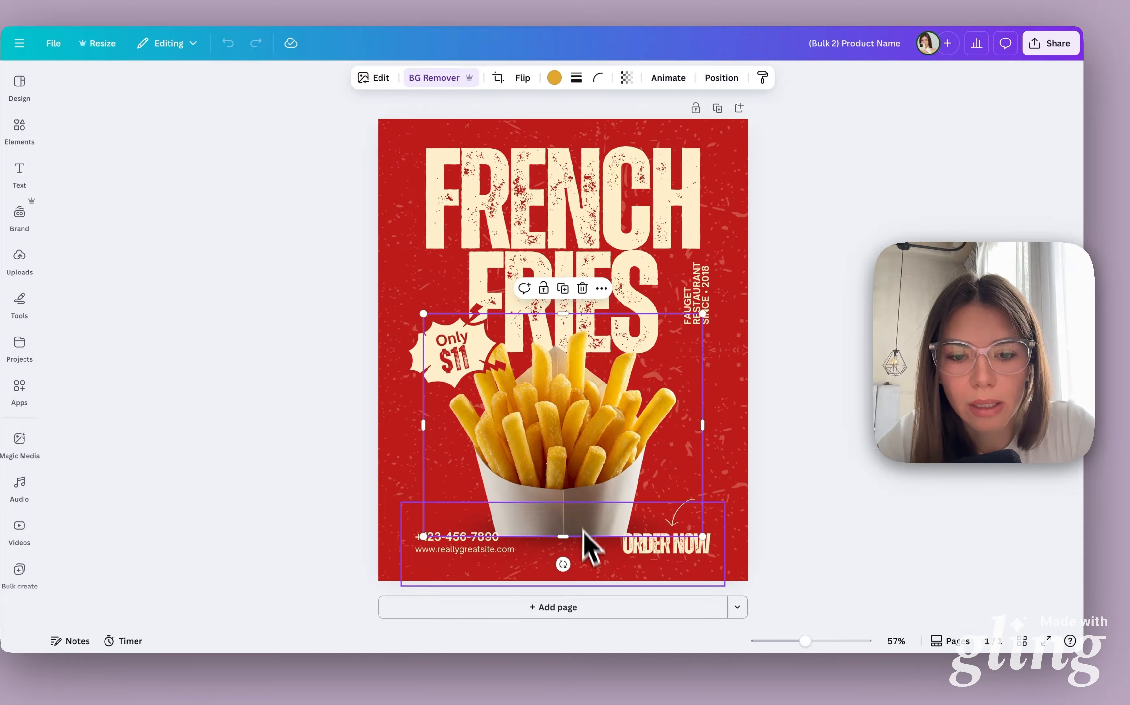
left_click(706, 296)
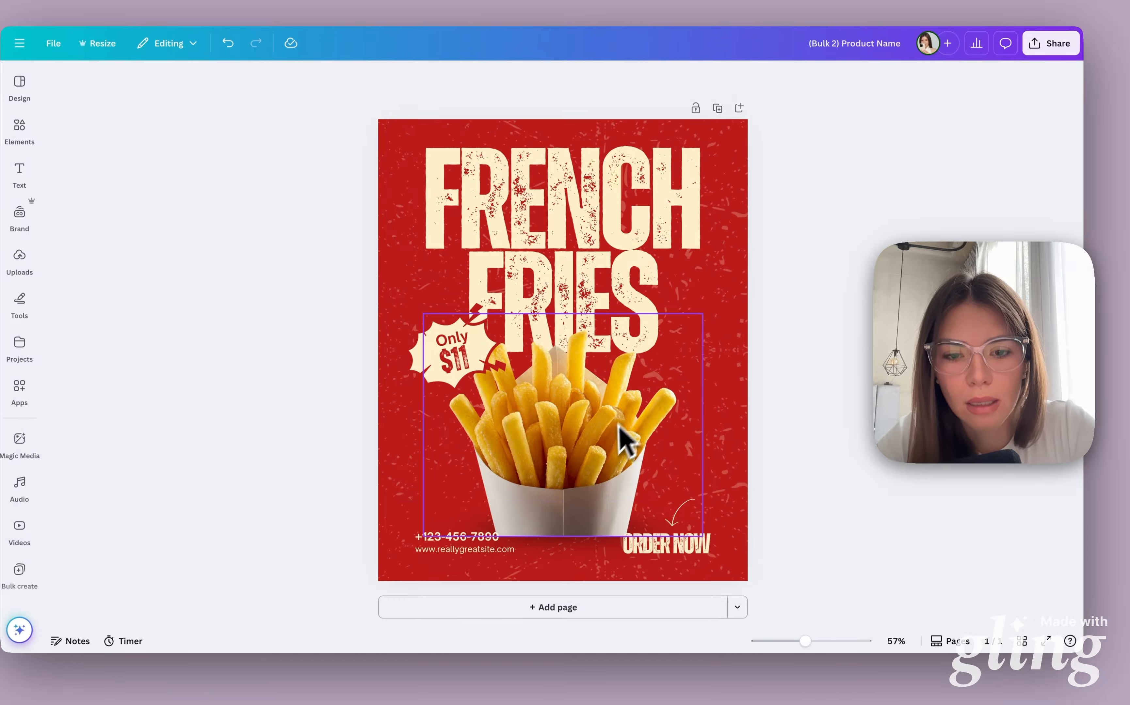
left_click(620, 441)
left_click_drag(560, 532, 560, 588)
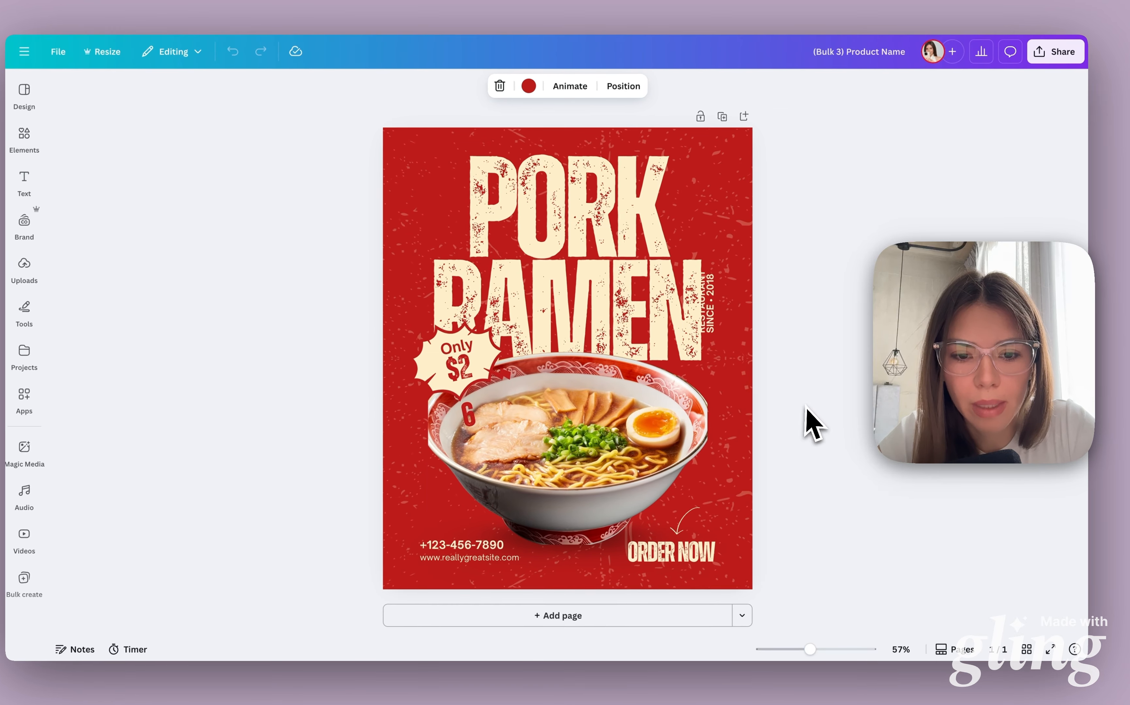
Step: Widen the price text box in the Pork Ramen design so $26 fits on one line and delete the vertical restaurant text
left_click(464, 397)
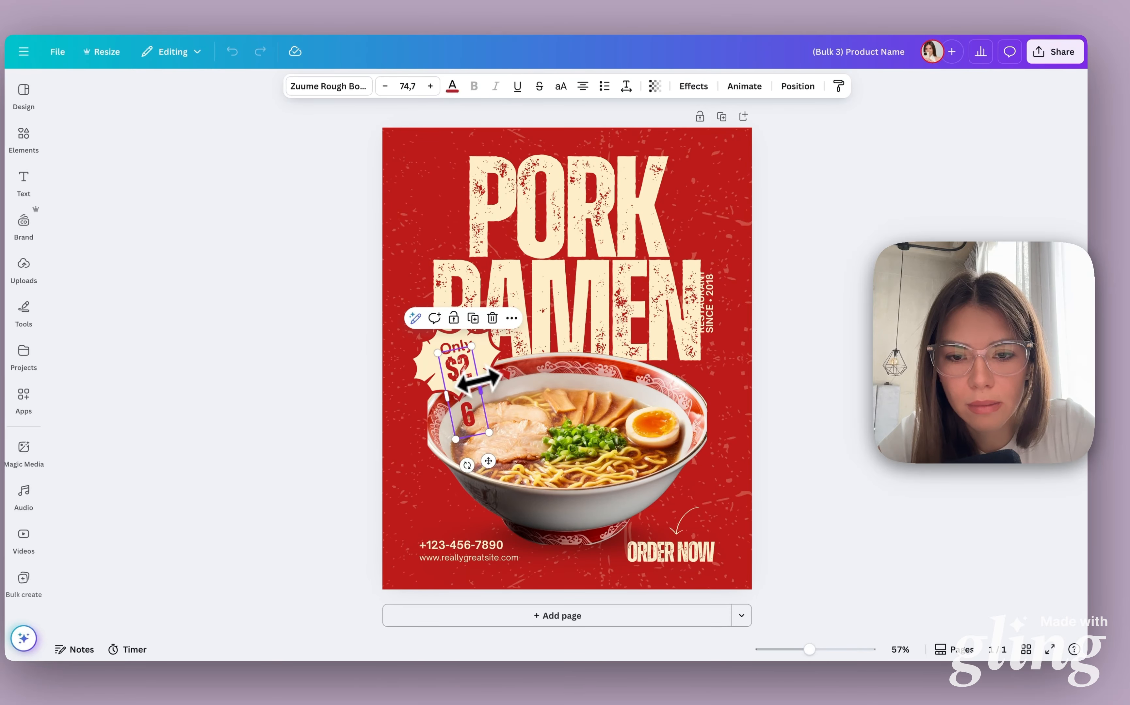
mouse_move(480, 389)
left_mouse_down()
mouse_move(497, 384)
mouse_move(467, 371)
left_mouse_up()
left_click(714, 299)
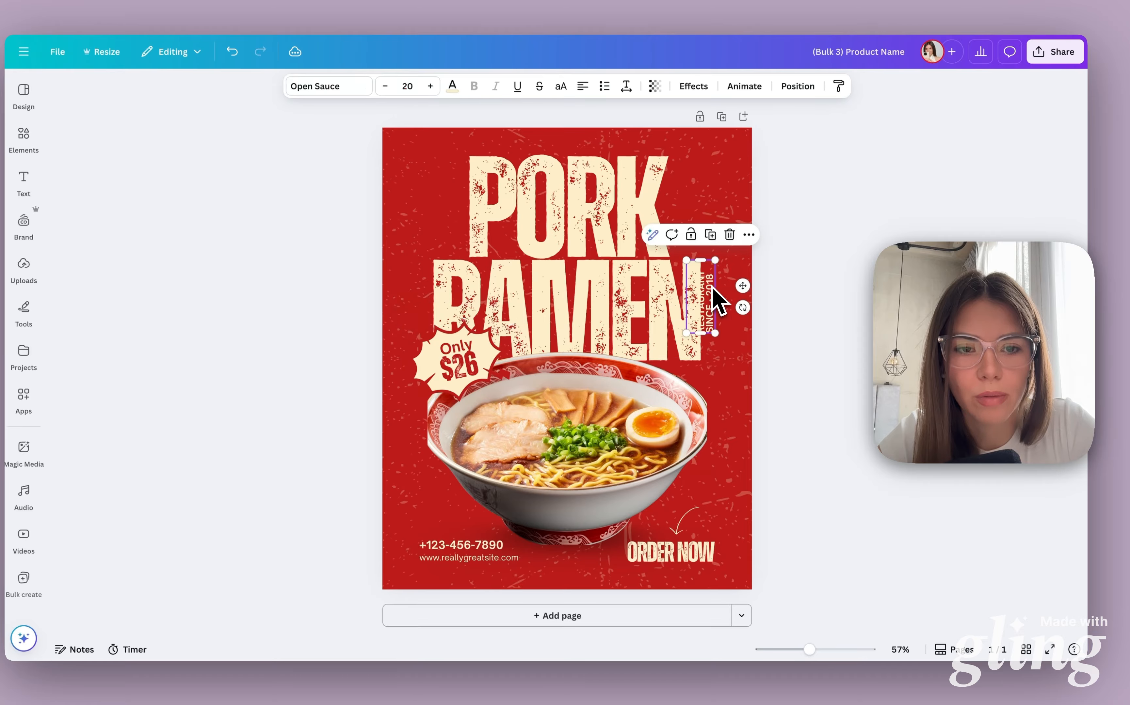
key("Delete")
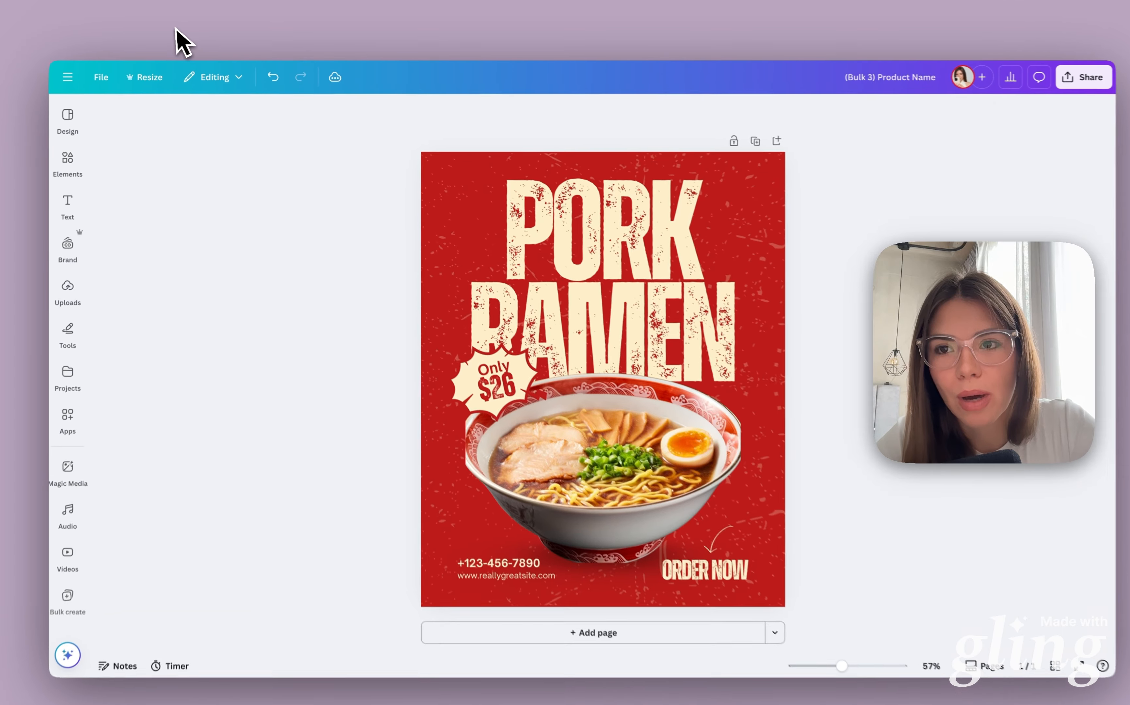
Step: Load canva.com in a new browser tab and open the recent design named Template
left_click(183, 29)
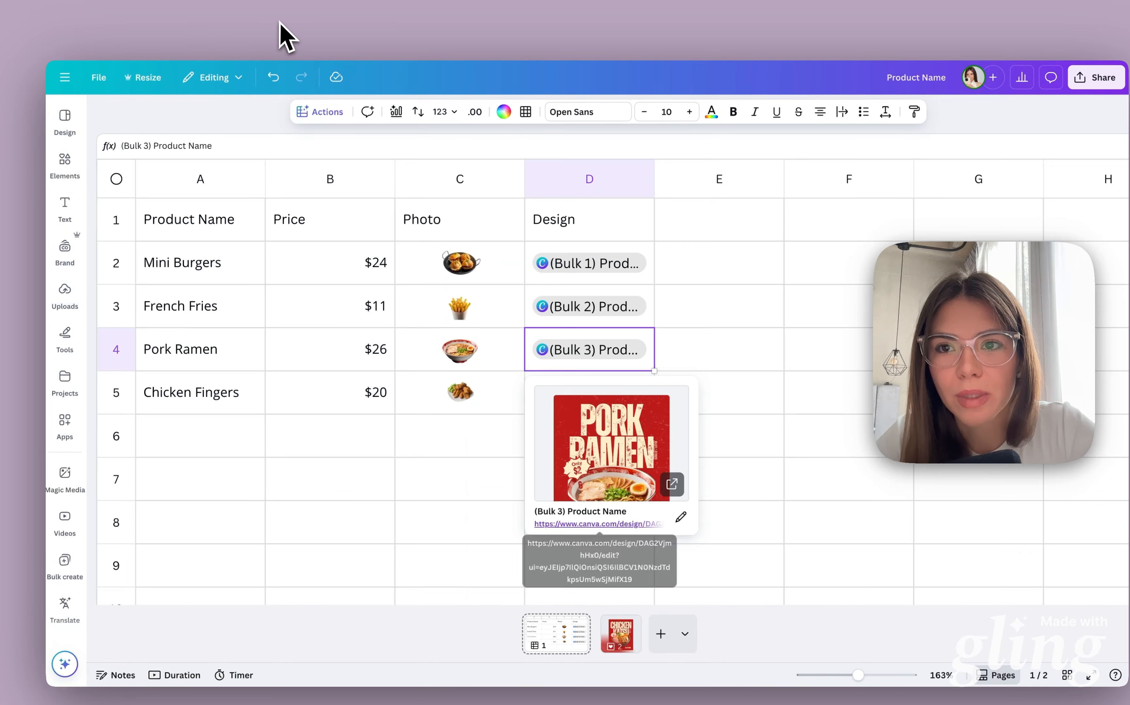
left_click(280, 23)
type("canva.com")
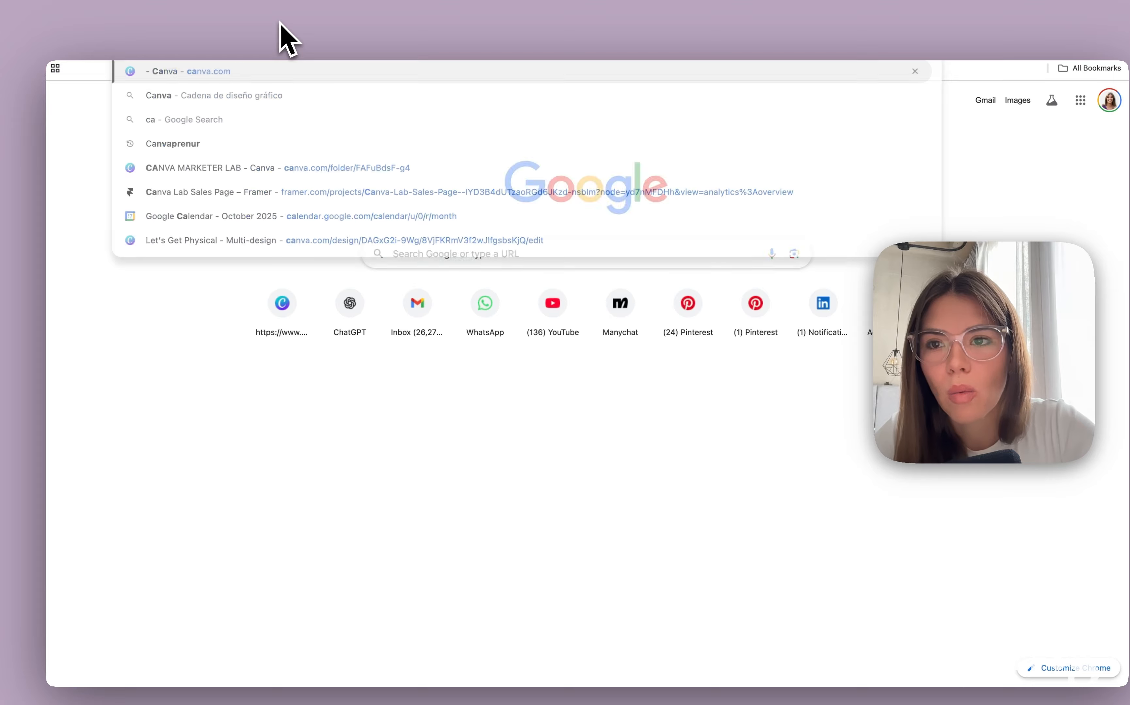
key("Return")
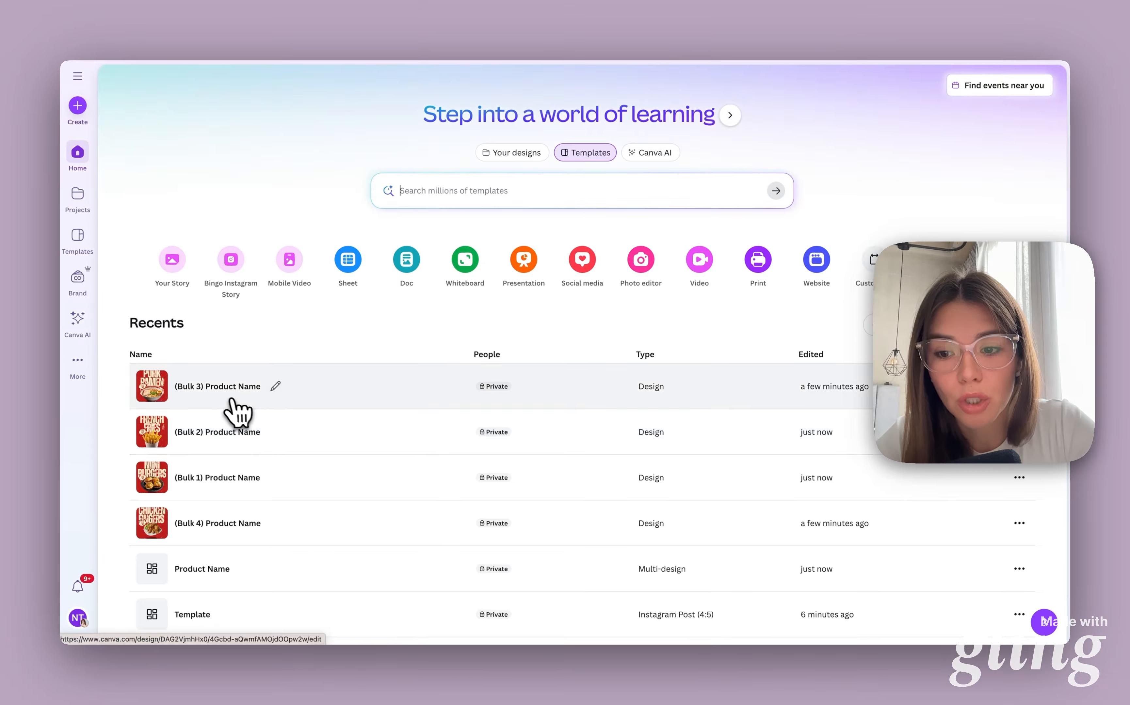
scroll(248, 550, "down", 2)
left_click(241, 541)
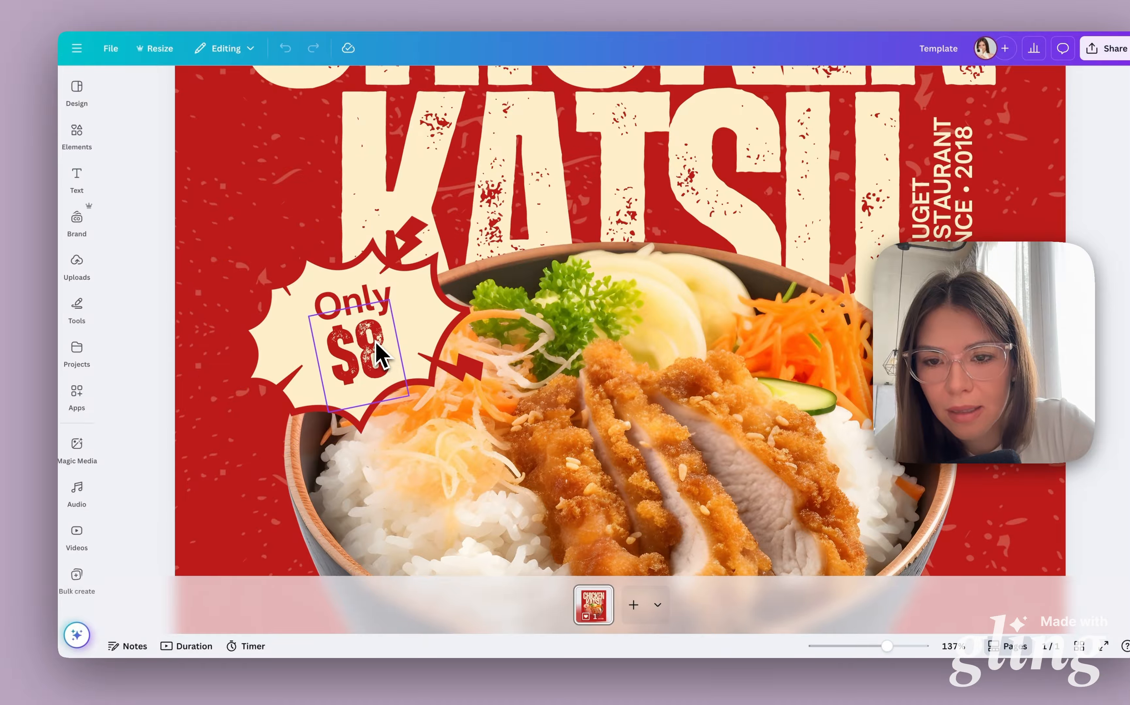
Step: Try widening the price text box in the Chicken Katsu template and entering $8777, and undo both changes
left_click(394, 356)
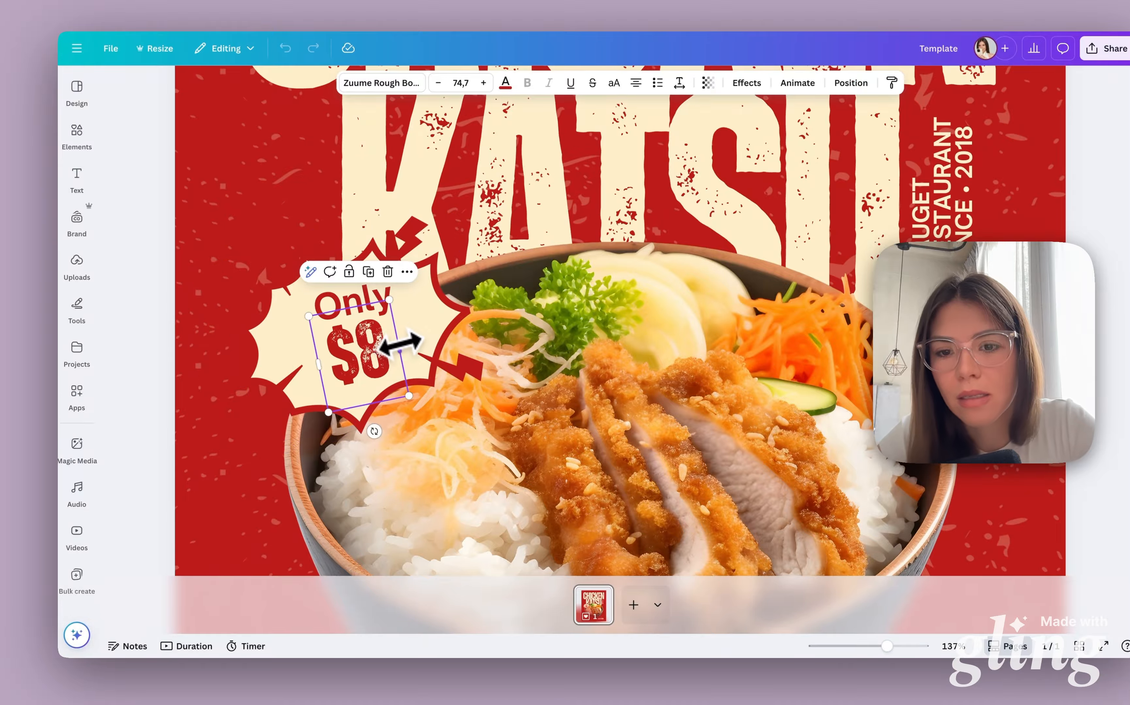
left_click_drag(400, 345, 485, 334)
double_click(460, 332)
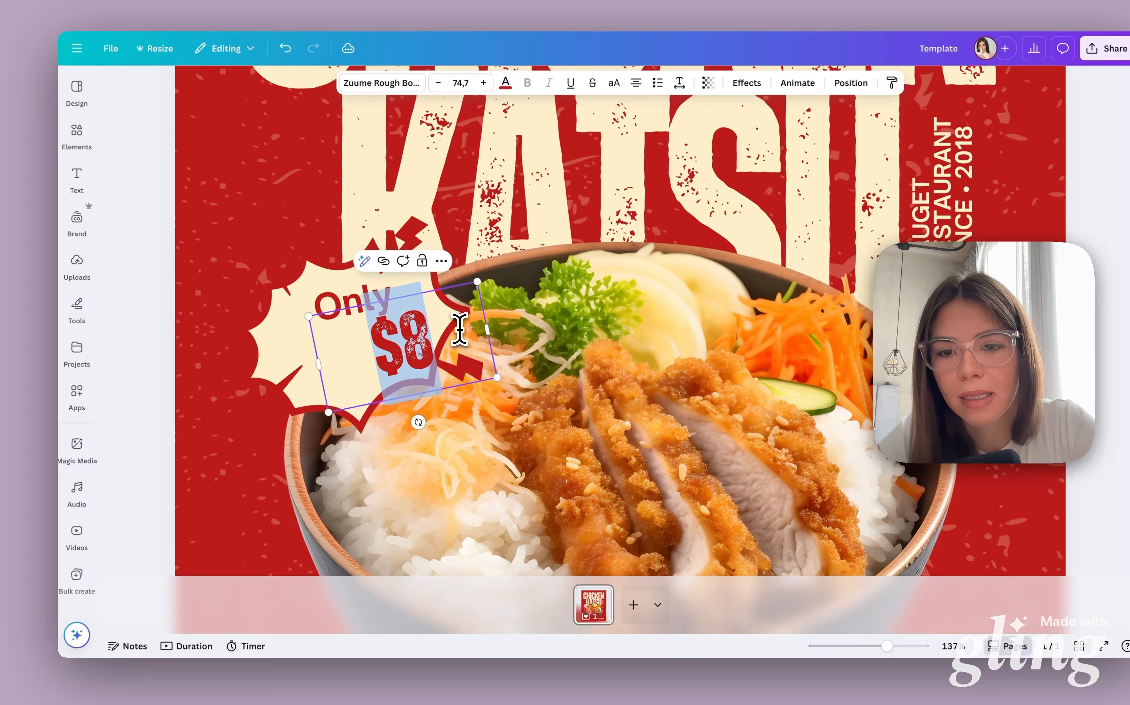
type("$8777")
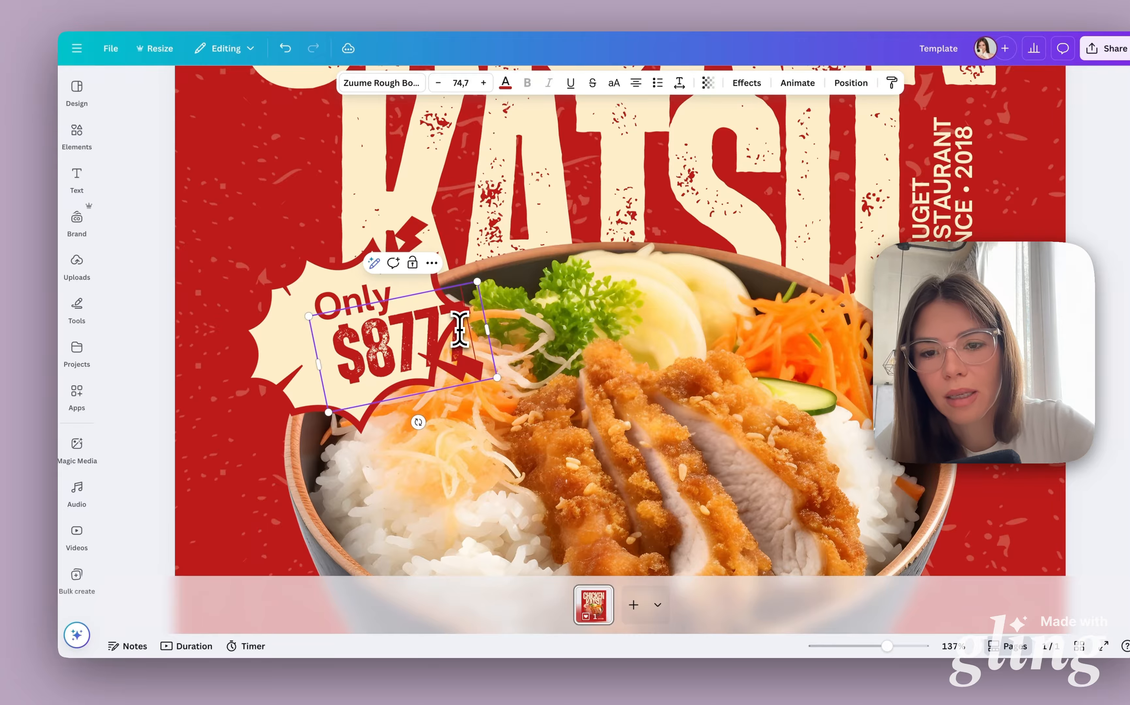
key("super+z")
key("super+z")
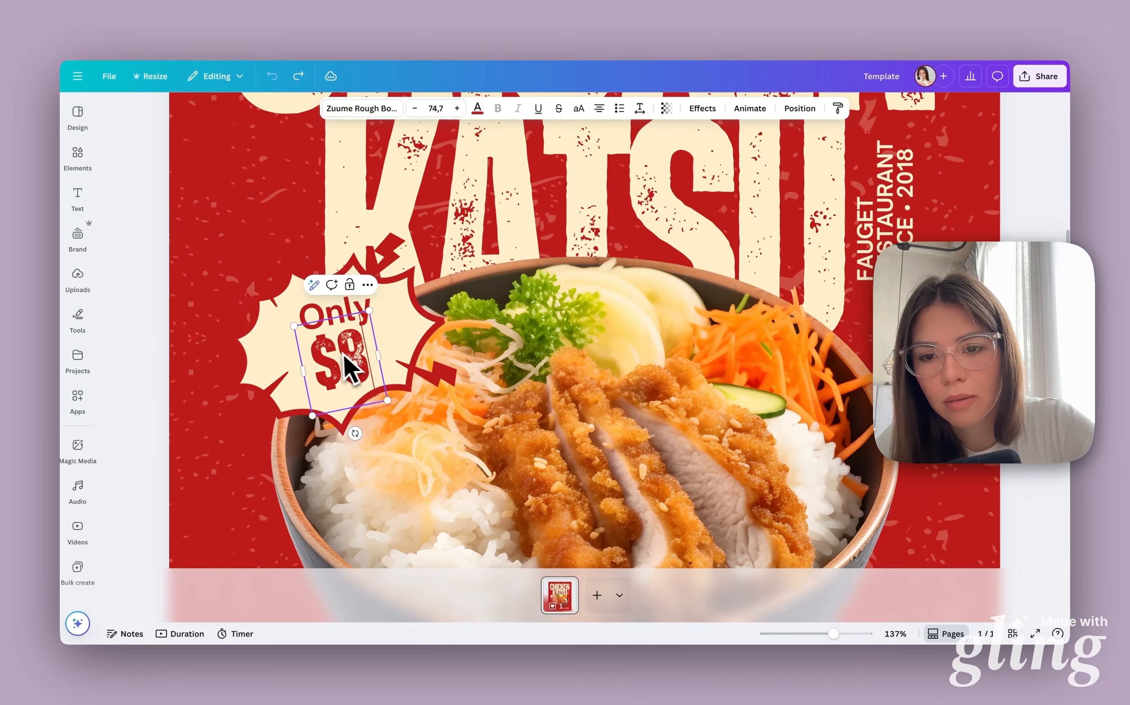
Step: Try adding an extra 8 to the price in its narrow text box and remove it again
left_click(383, 348)
type("8")
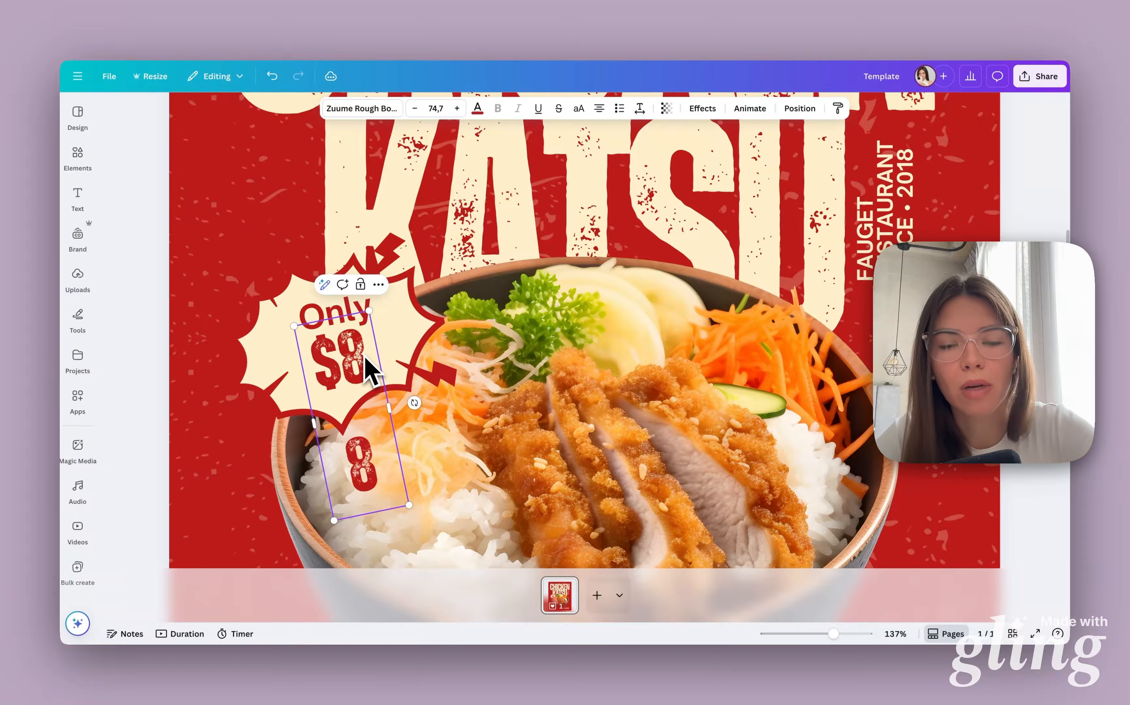
key("BackSpace")
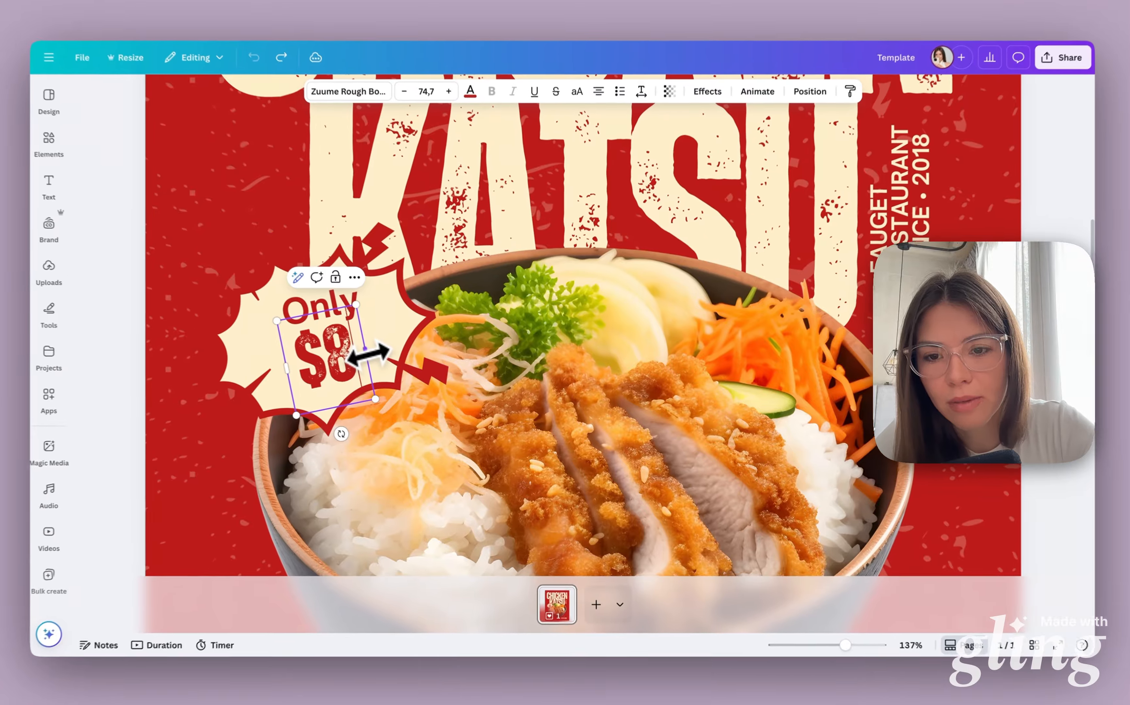
Step: Widen the template's price text box and reposition it so $8 sits centred under Only in the starburst
left_click_drag(368, 355, 417, 363)
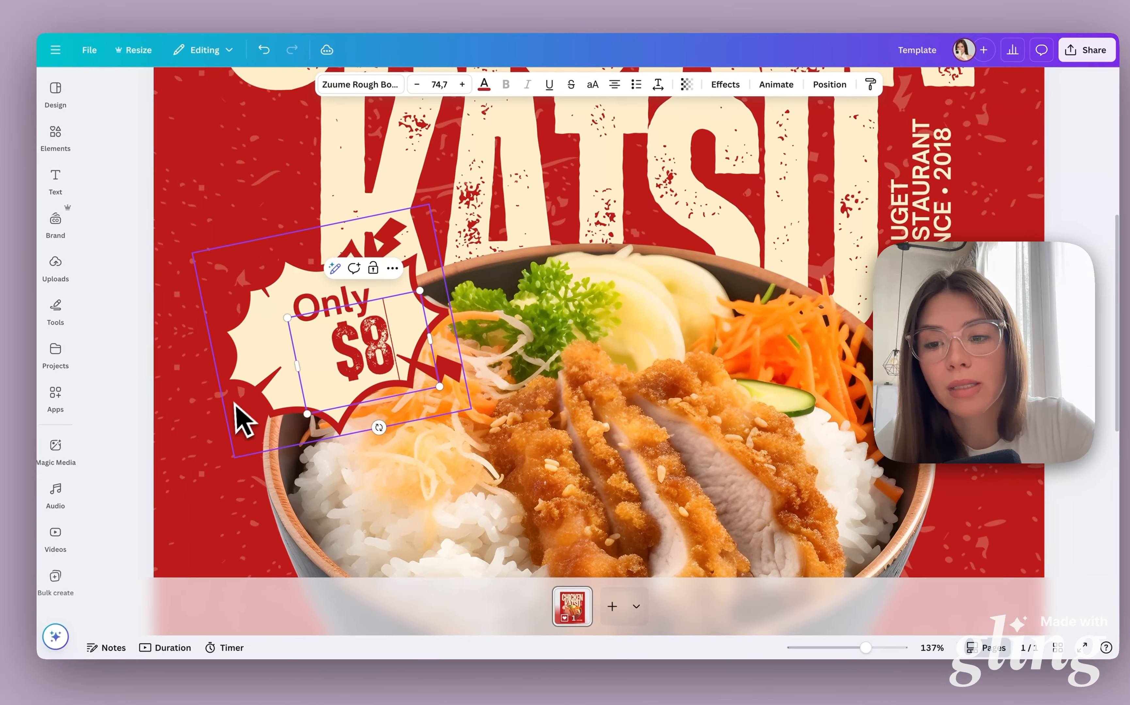
left_click(243, 420)
left_click_drag(373, 356, 360, 361)
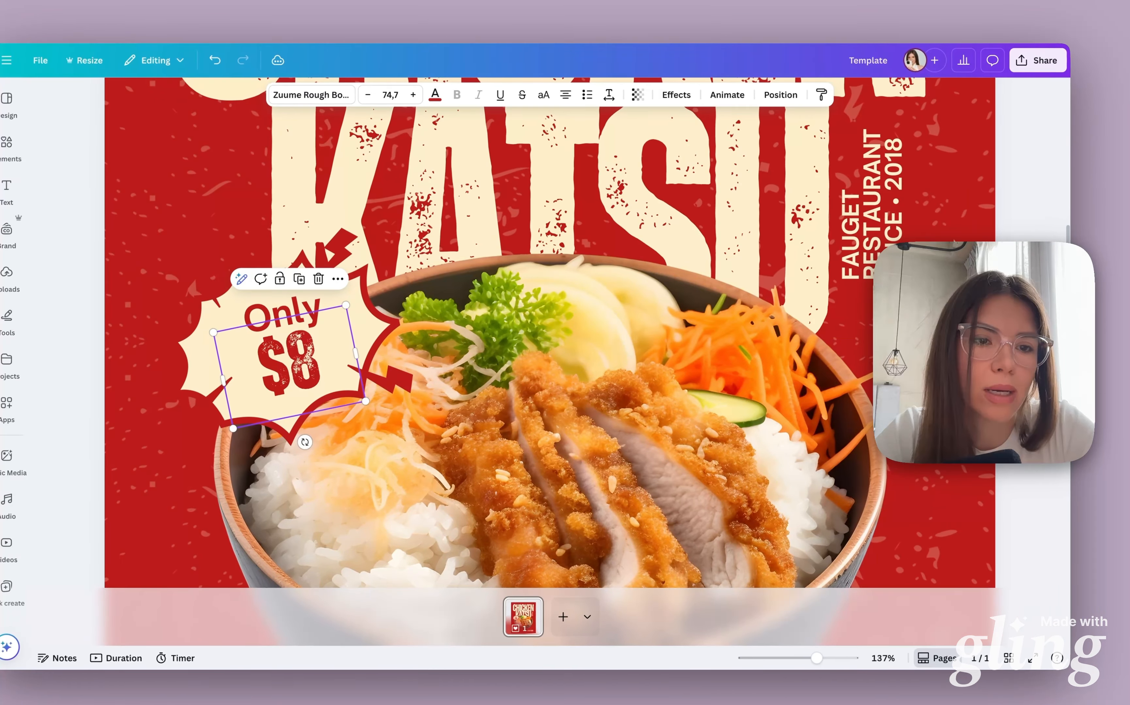
Step: Delete the vertical restaurant text beside the Chicken Katsu title in the template
left_click(868, 212)
key("Delete")
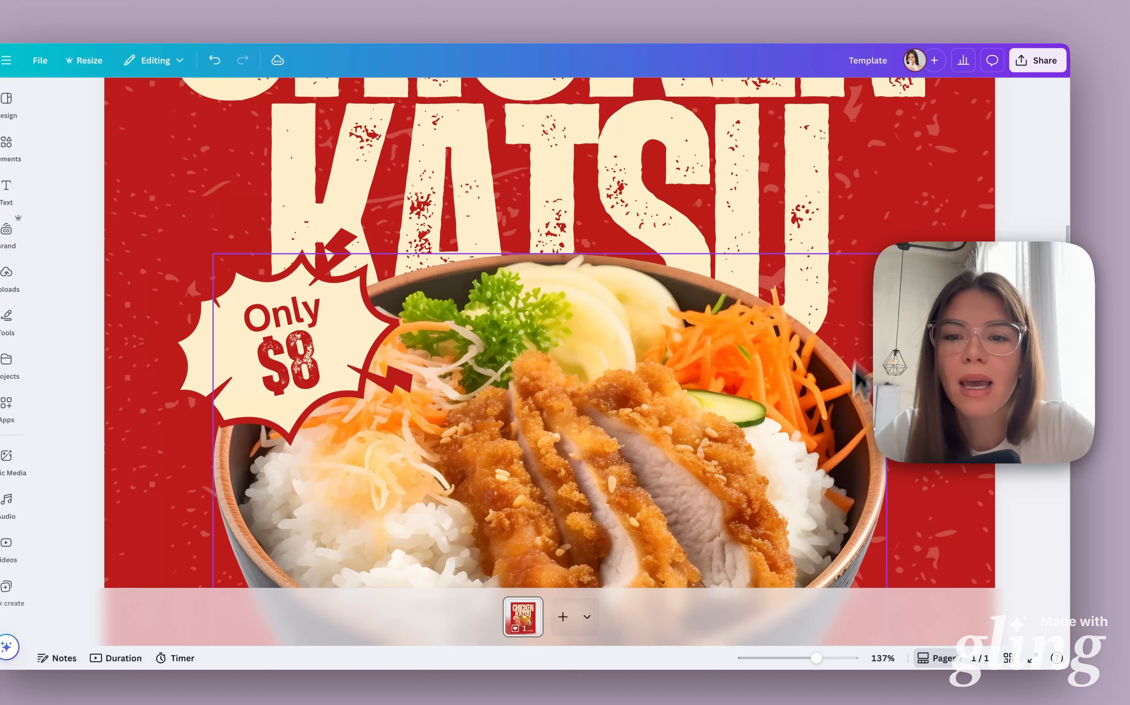
key("ctrl+alt+0")
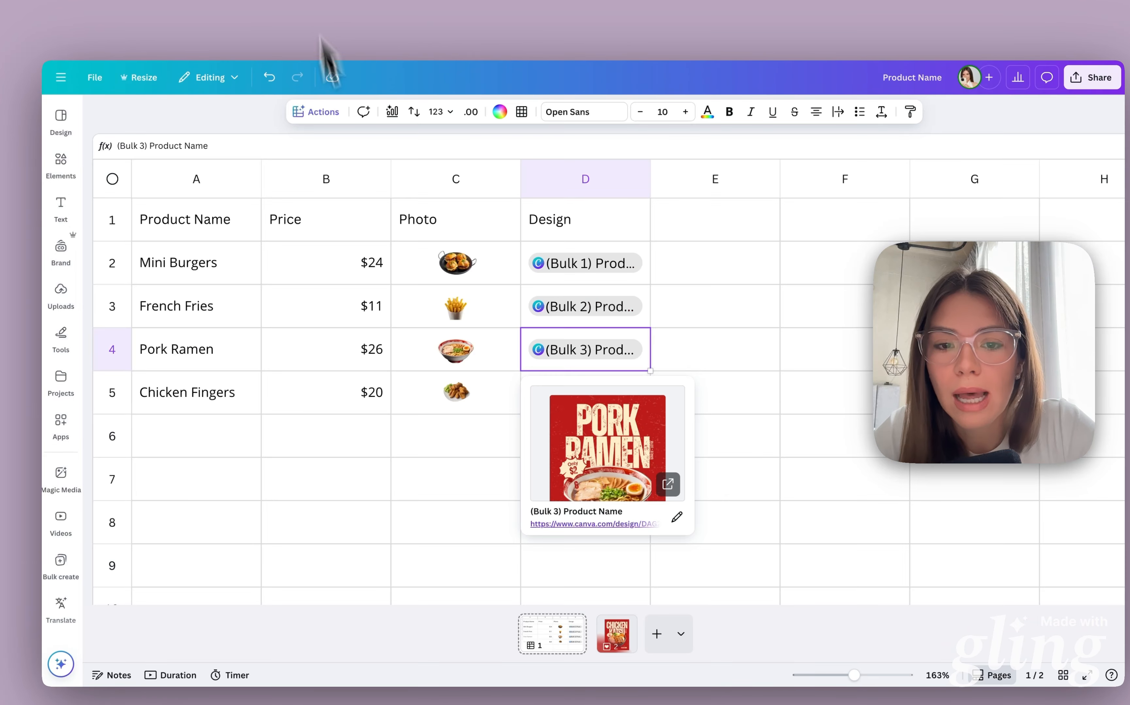
Step: Open the Chicken Fingers design linked in cell D5 of the Product Name sheet and widen its price text box so $20 fits on one line
left_click(411, 466)
left_click(595, 369)
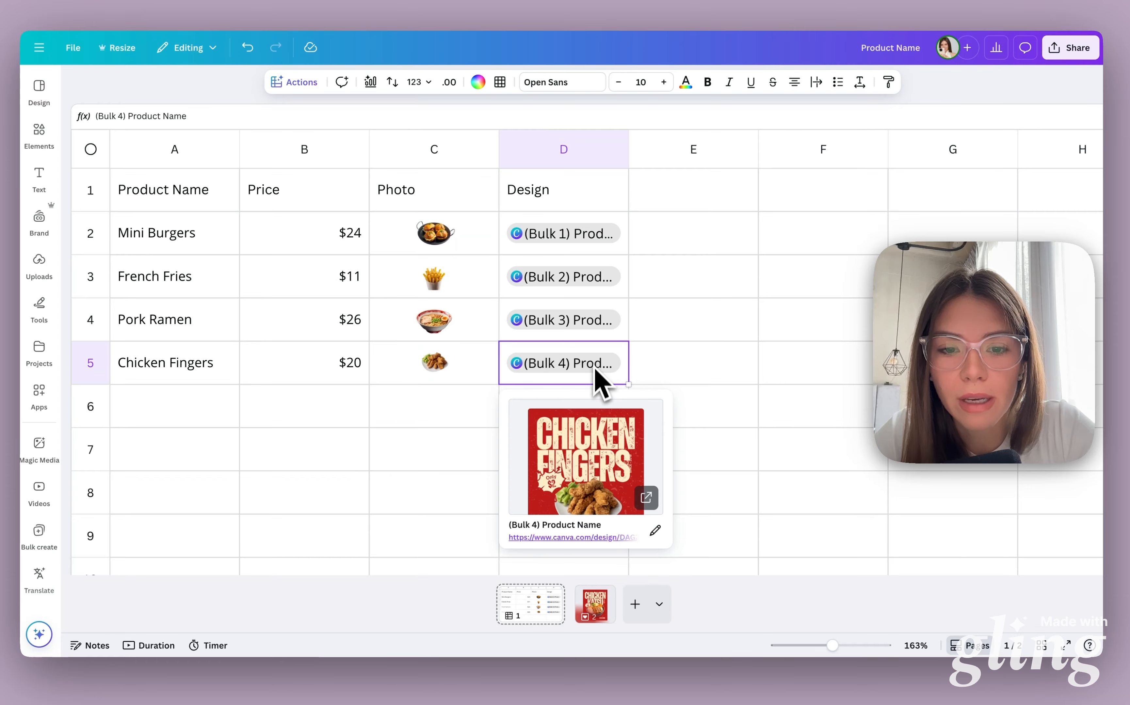
left_click(560, 538)
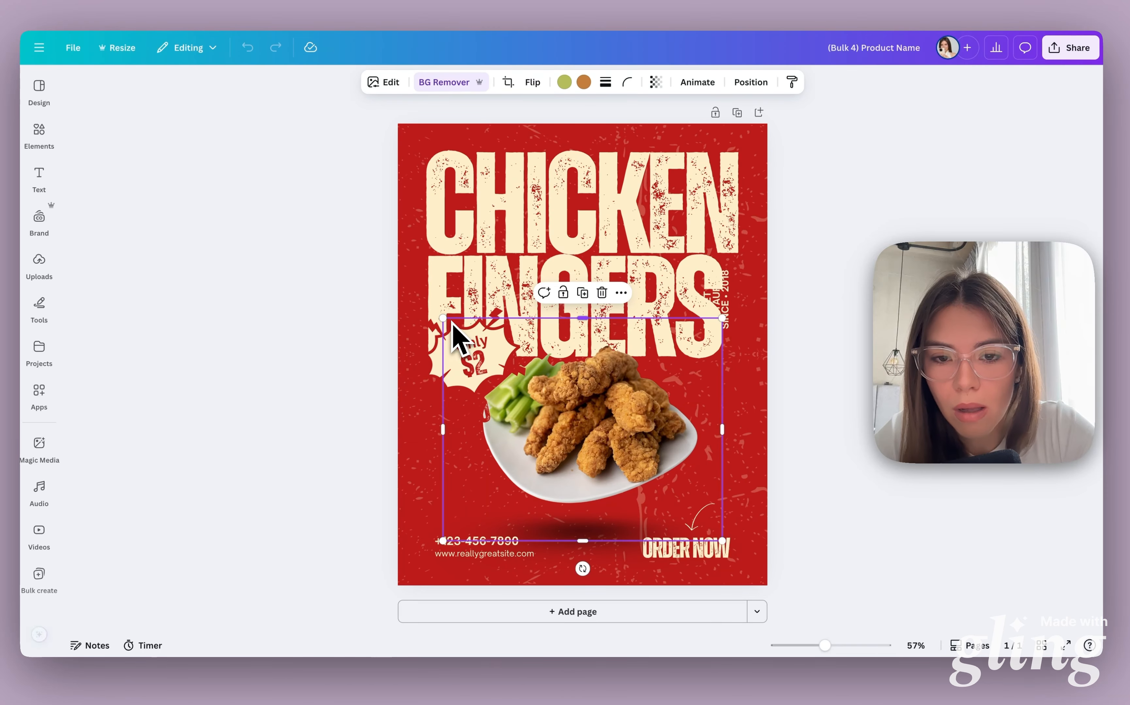
left_click(489, 372)
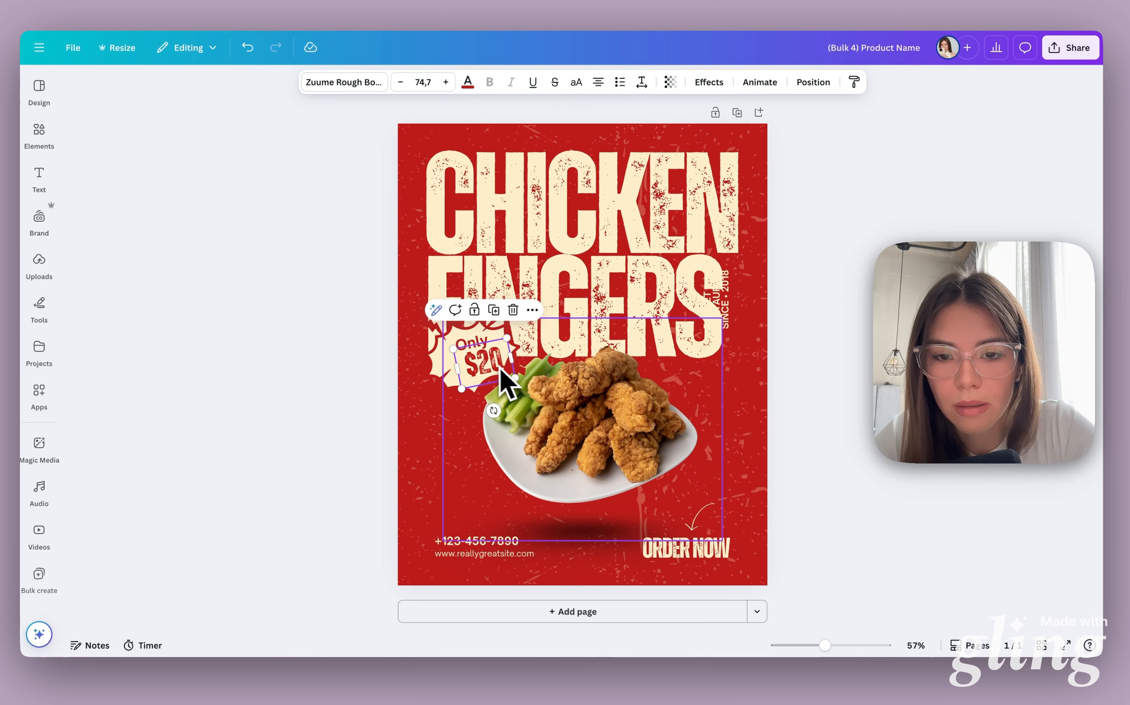
Step: Enlarge the chicken fingers photo and delete the vertical restaurant text beside the title
left_click(530, 402)
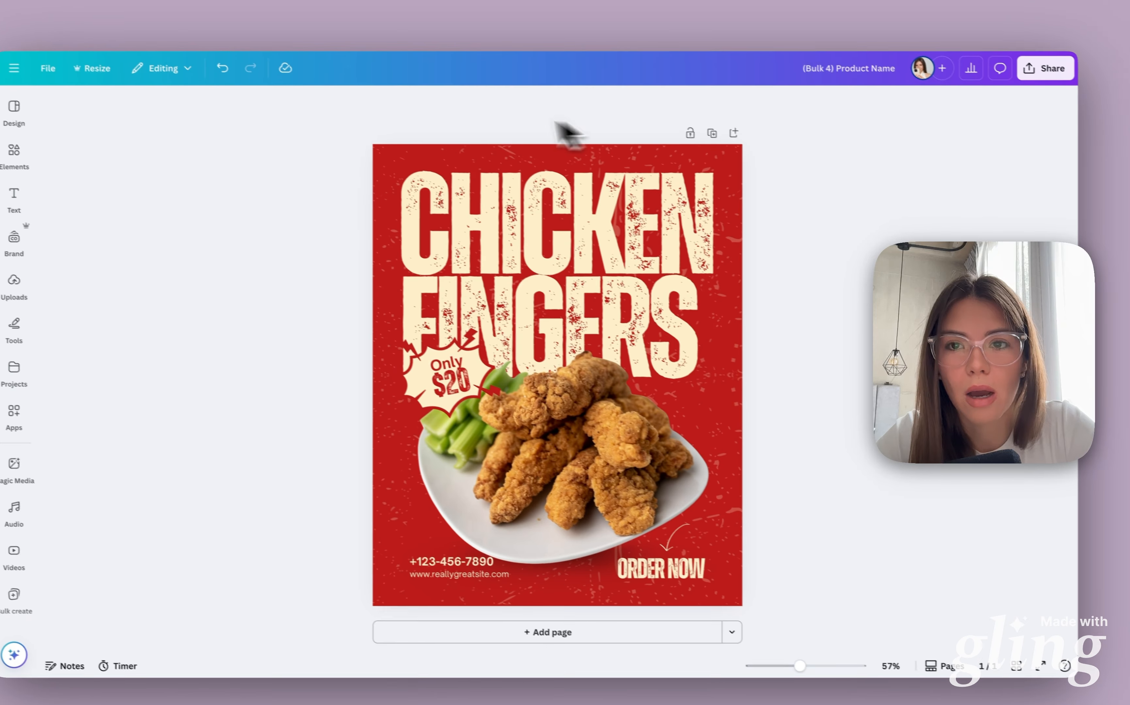
key("Escape")
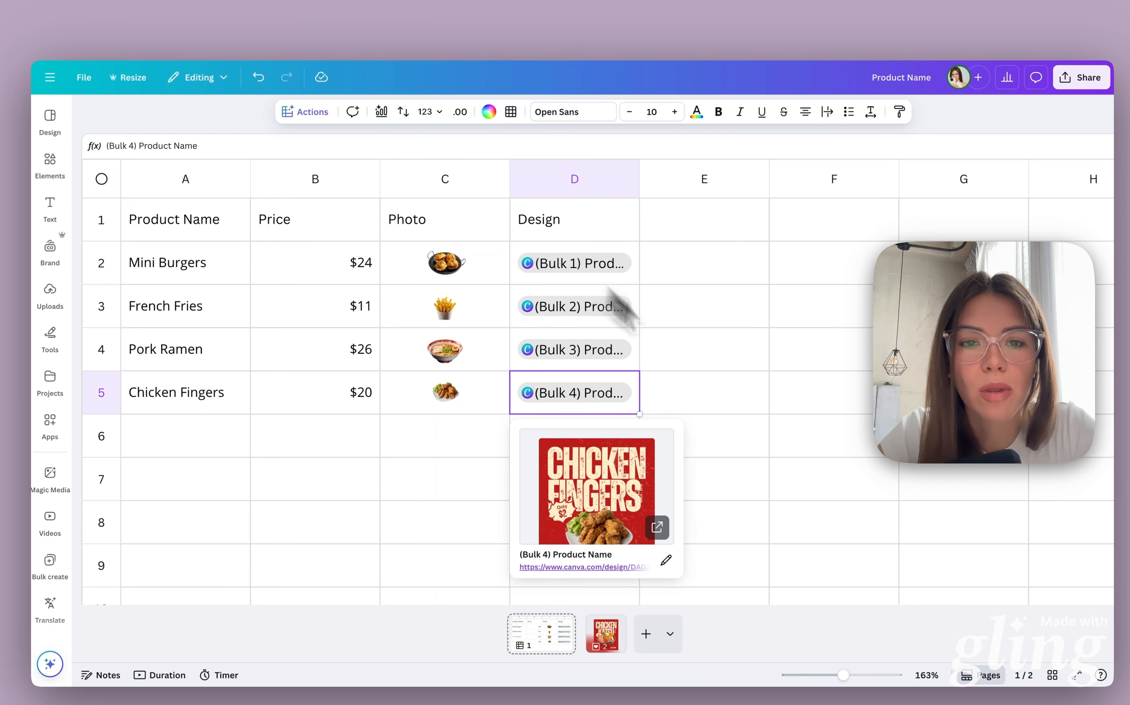
Step: Return to the Product Name sheet and preview the product photos in column C, viewing the mini burgers and chicken fingers images full size
left_click(749, 401)
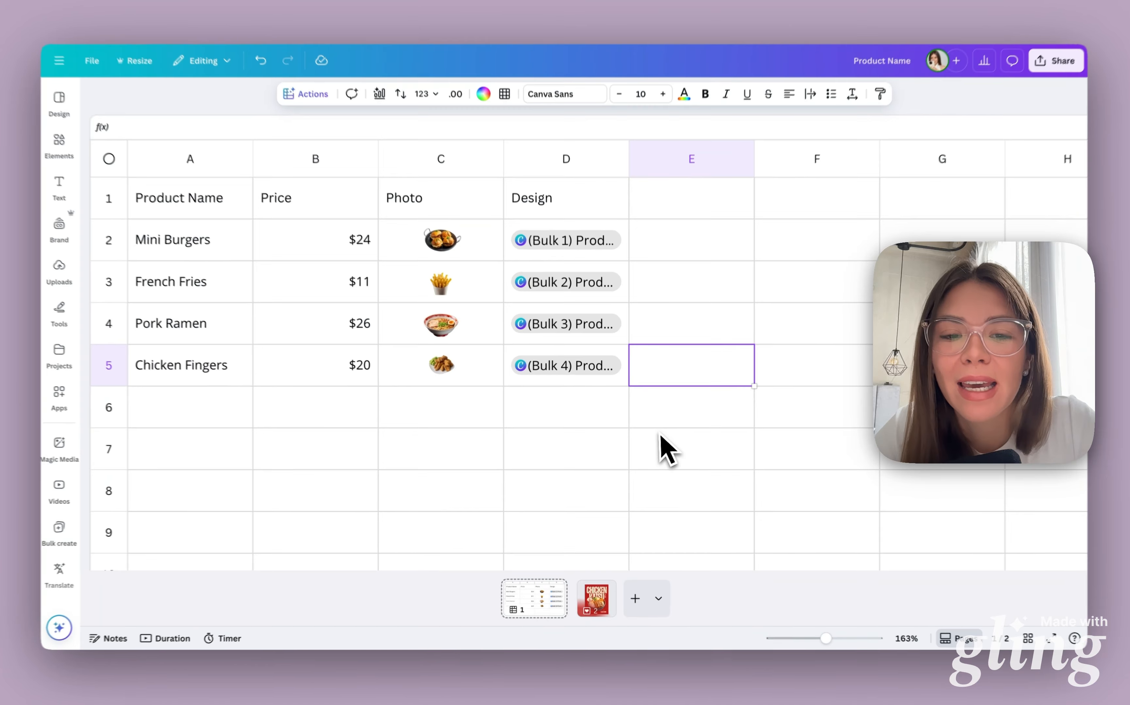
left_click(656, 441)
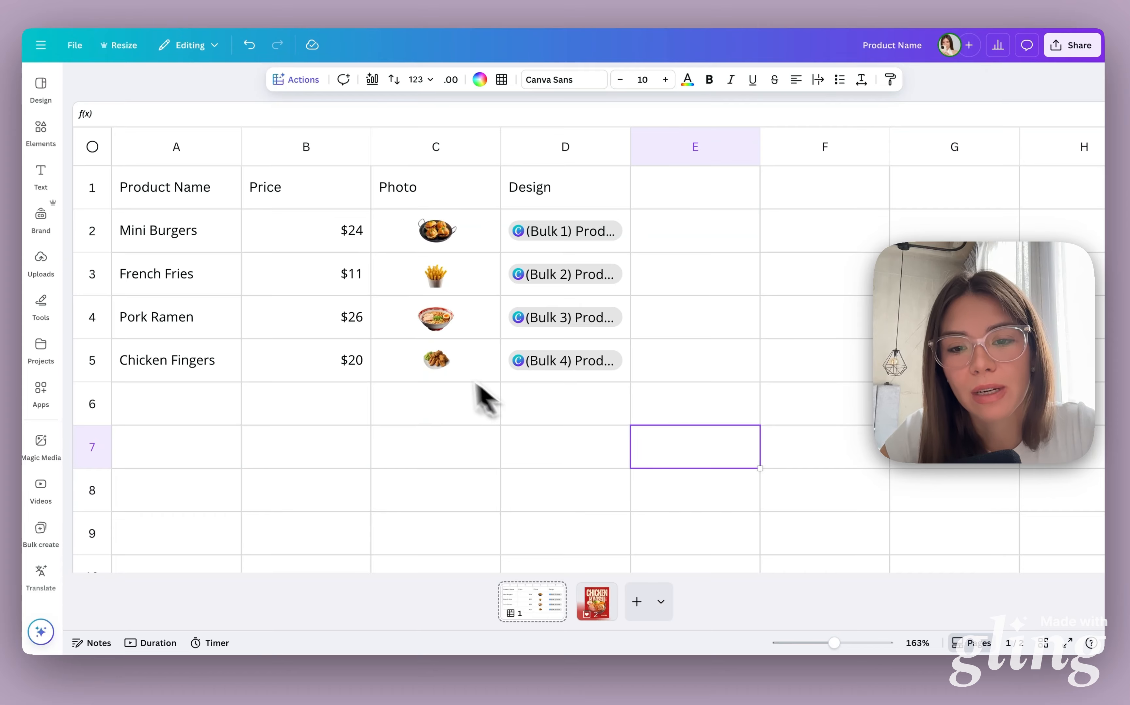
left_click(435, 361)
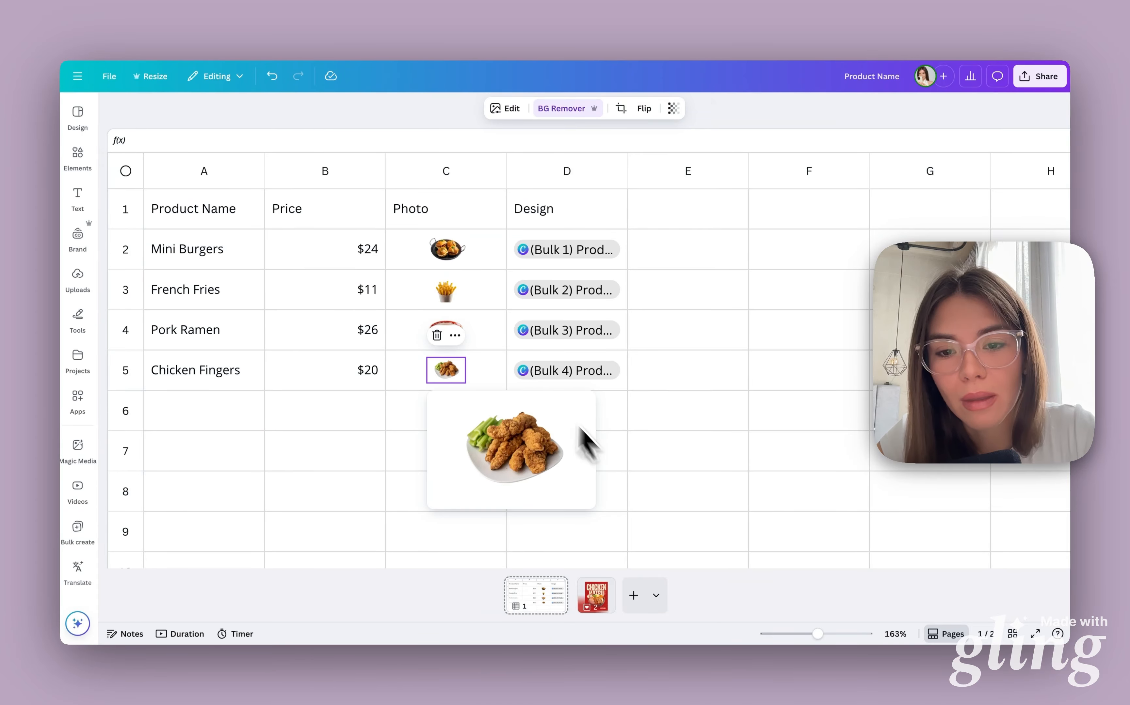
left_click(490, 345)
left_click(465, 344)
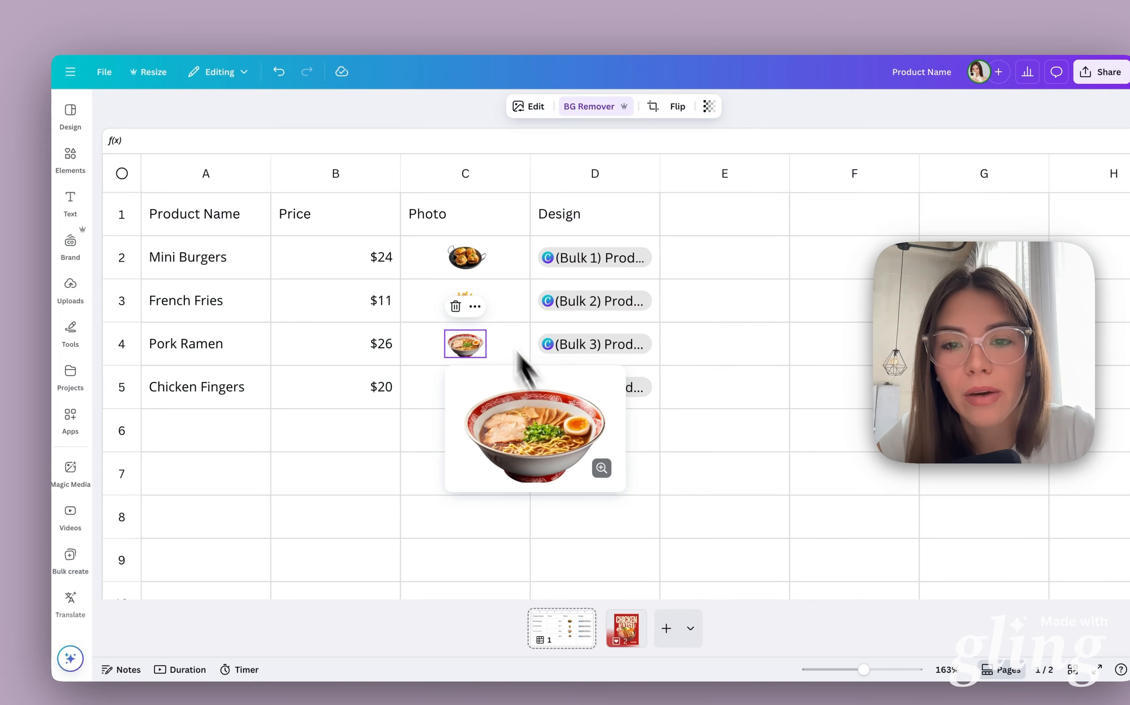
left_click(465, 259)
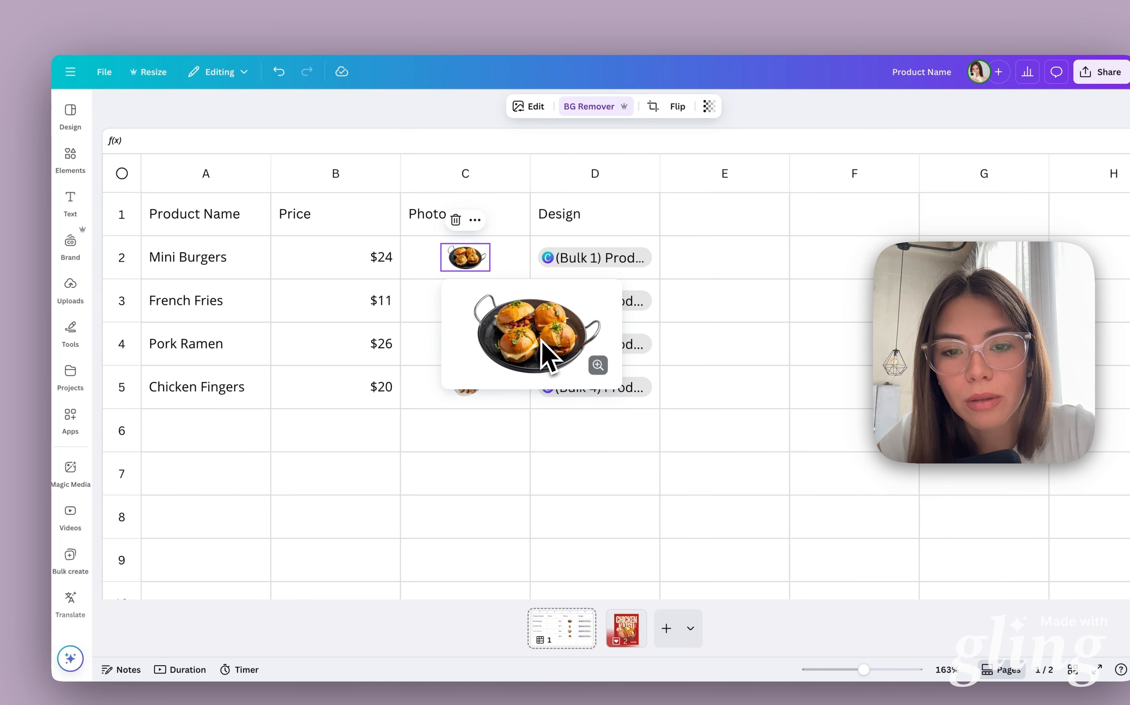
left_click(598, 366)
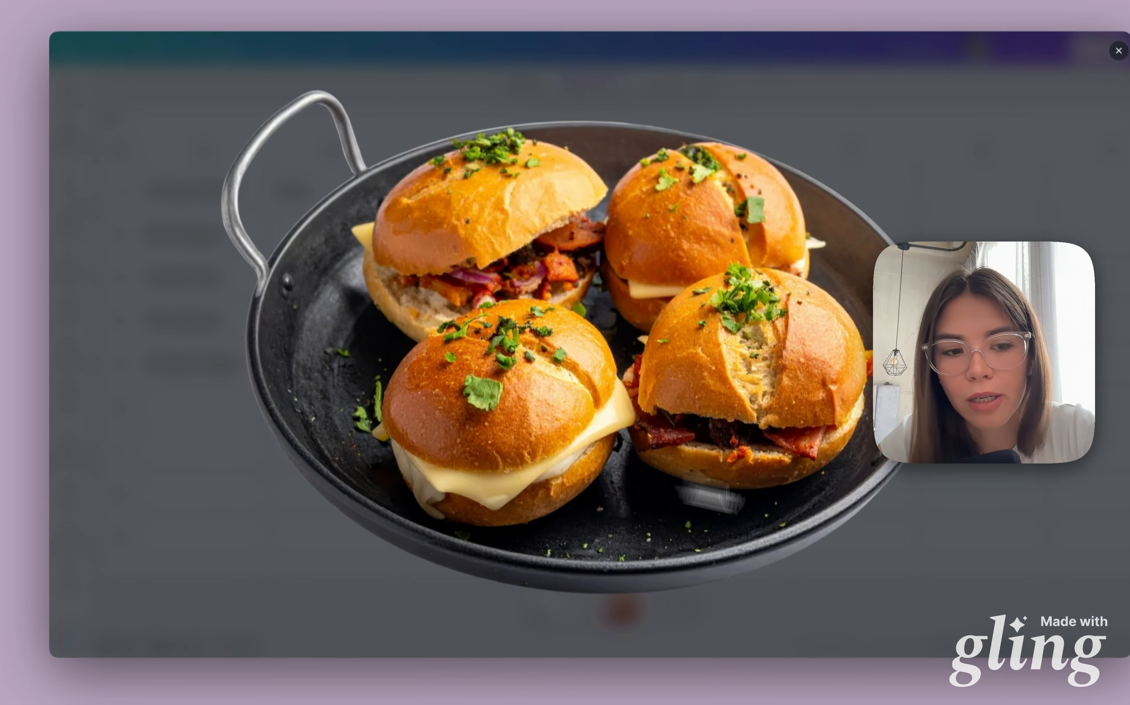
left_click(1002, 560)
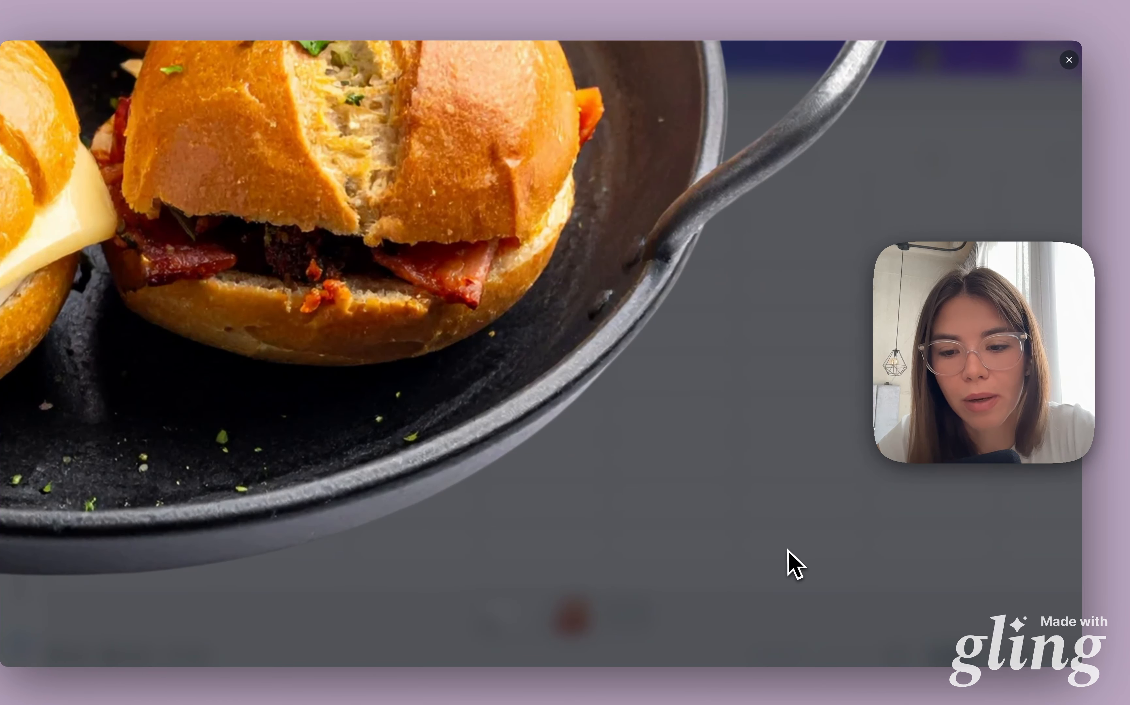
left_click(839, 565)
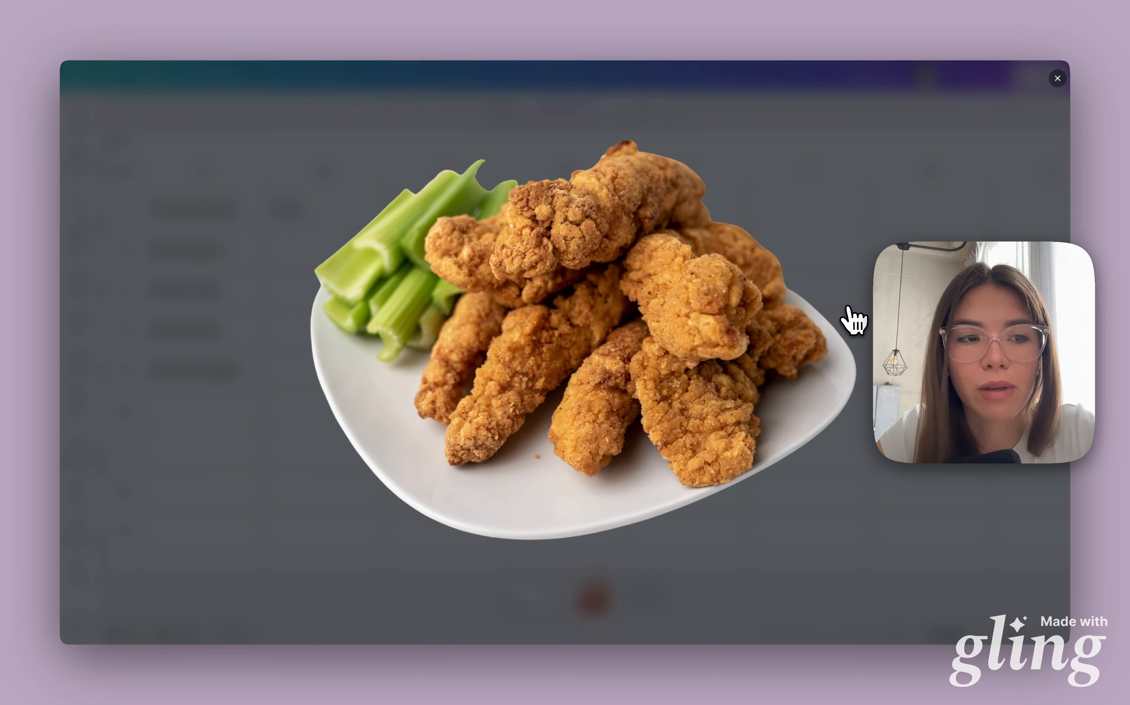
left_click(1057, 78)
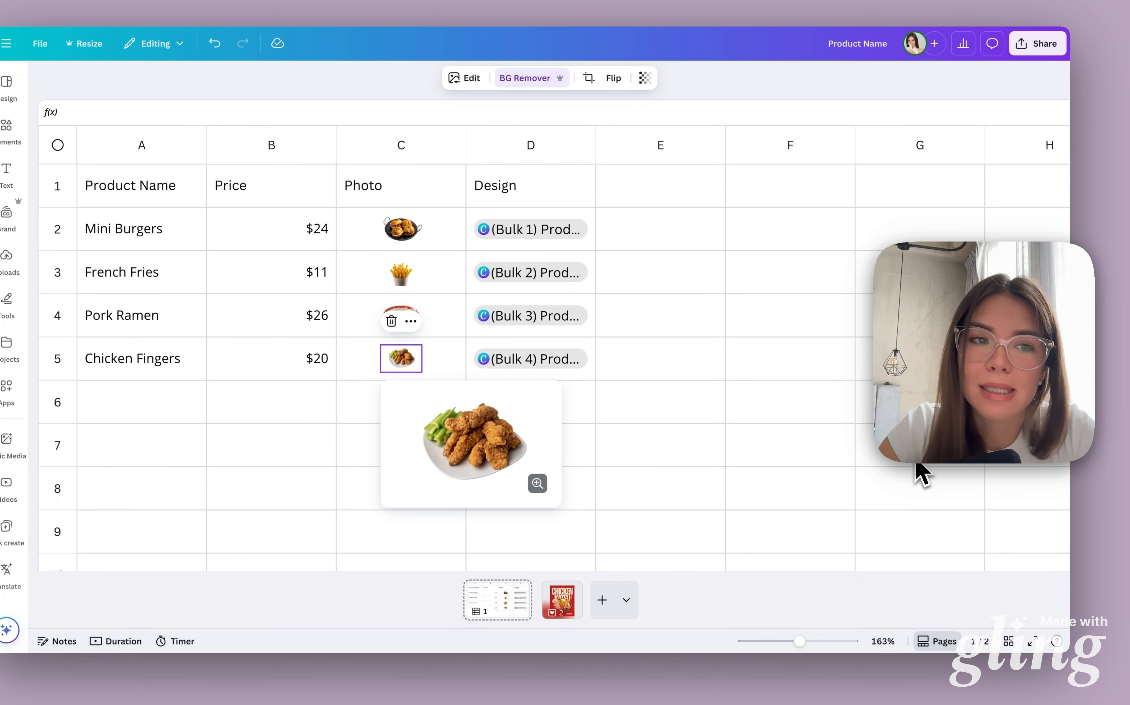
left_click(917, 491)
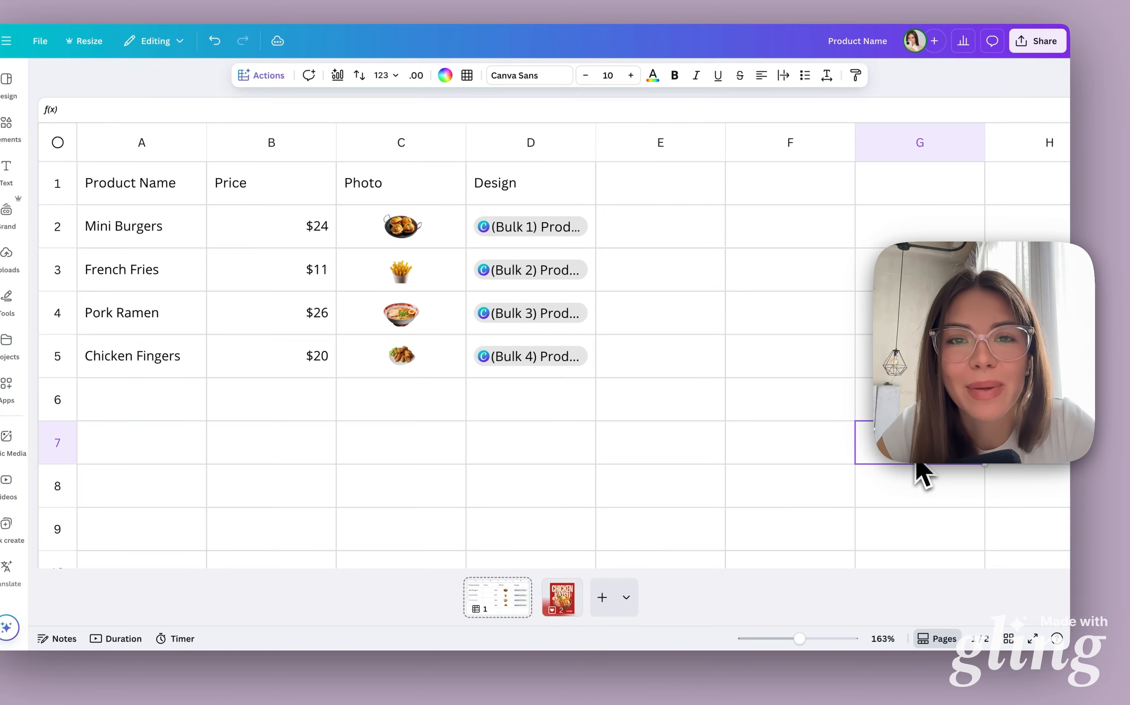